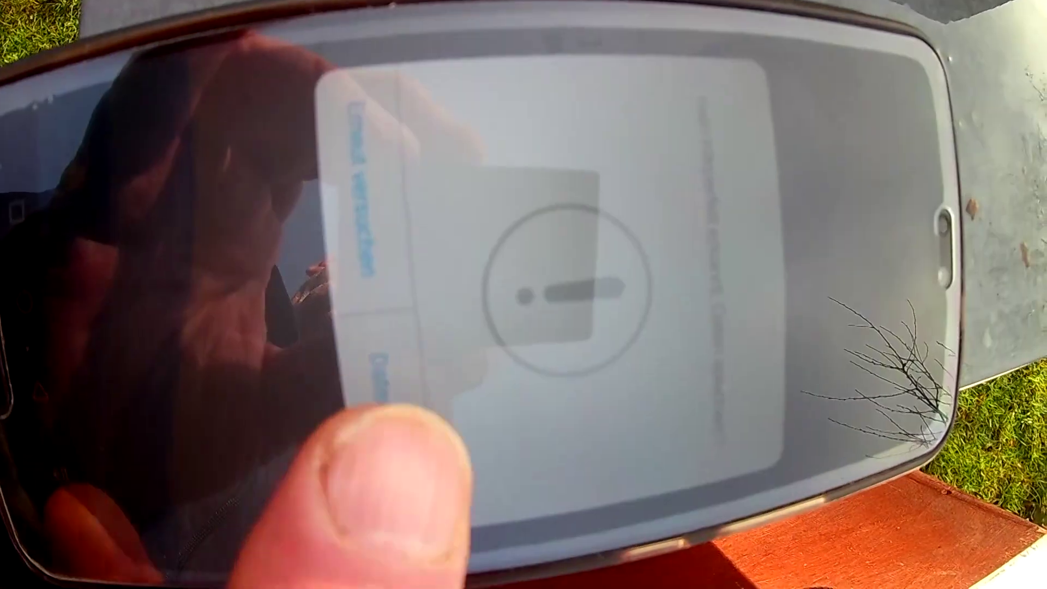
pyautogui.click(363, 191)
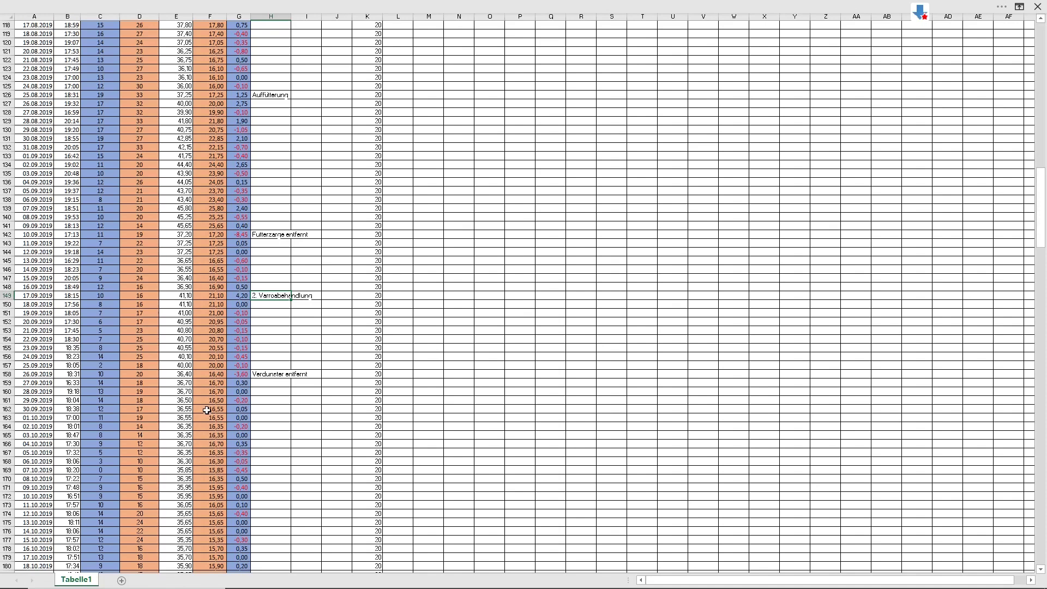
# Review the 2019 hive scale records from October back to the first April entries, including the weight and temperature charts
pyautogui.scroll(5, 215, 383)
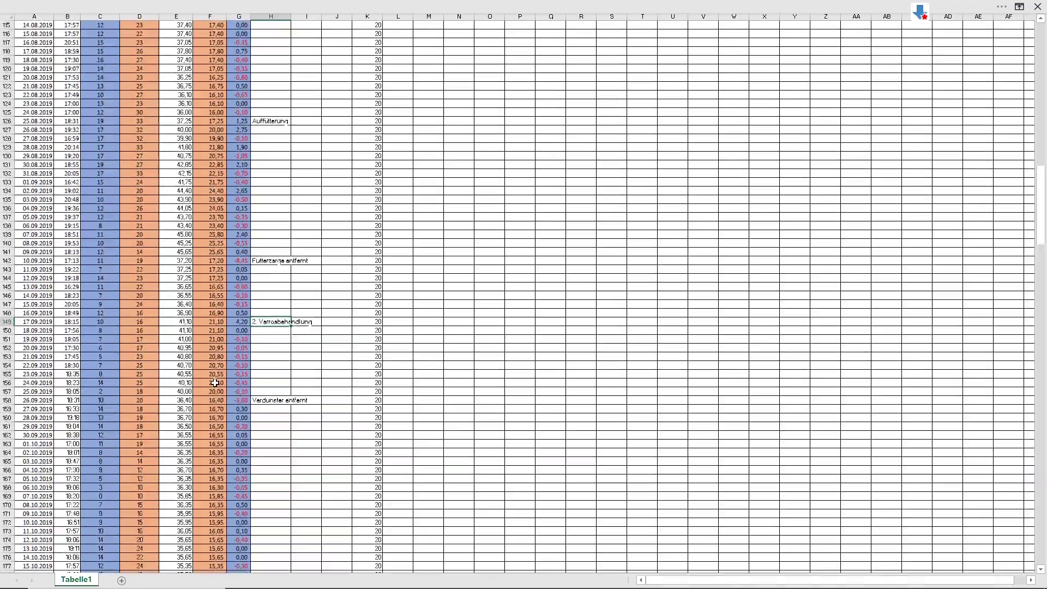
pyautogui.scroll(10, 200, 382)
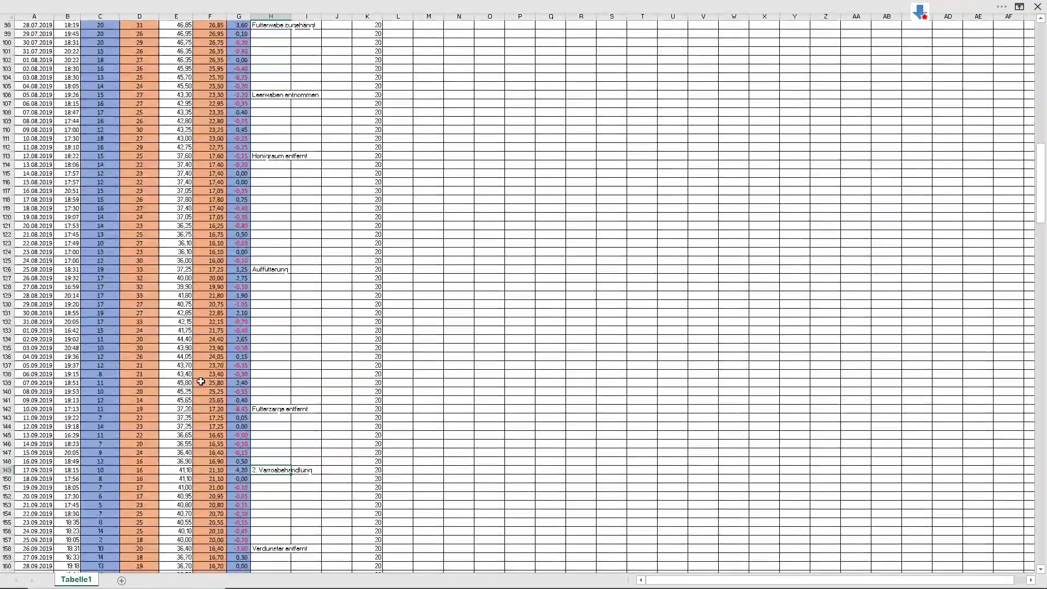
pyautogui.scroll(5, 201, 382)
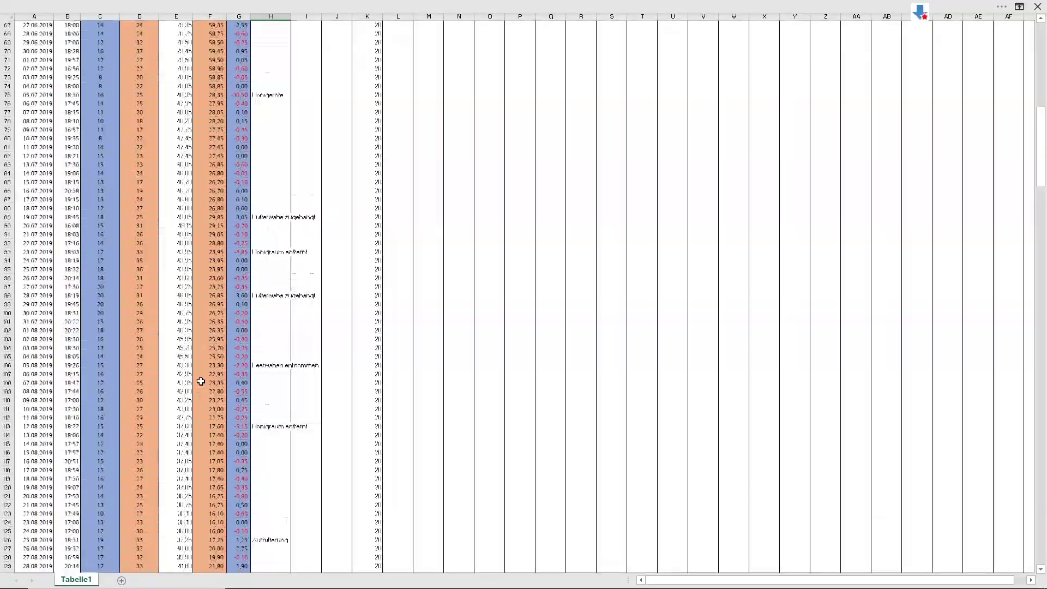
pyautogui.scroll(3, 204, 378)
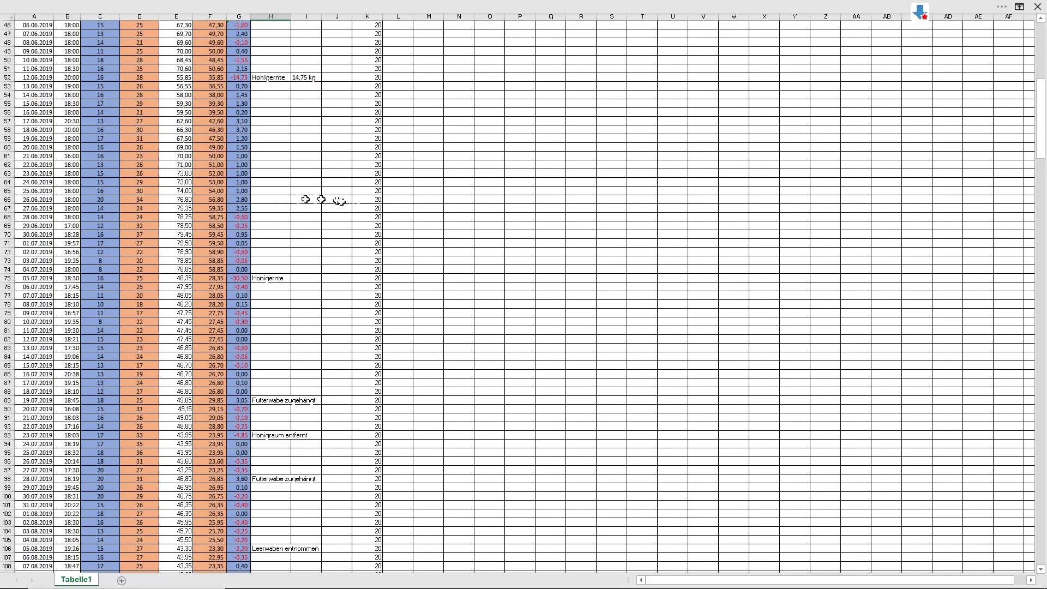
pyautogui.scroll(4, 238, 210)
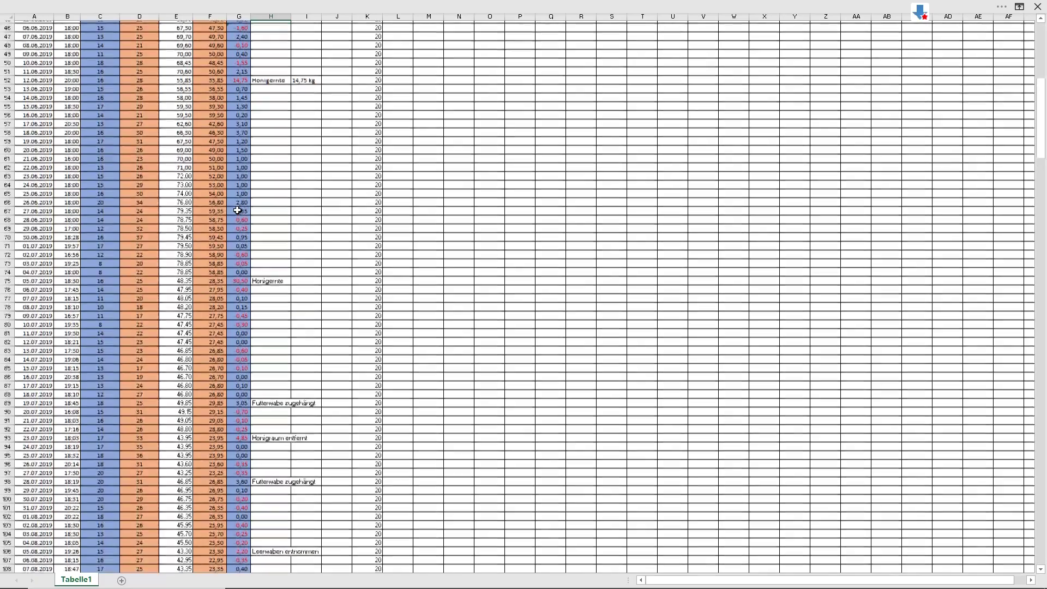
pyautogui.scroll(6, 243, 210)
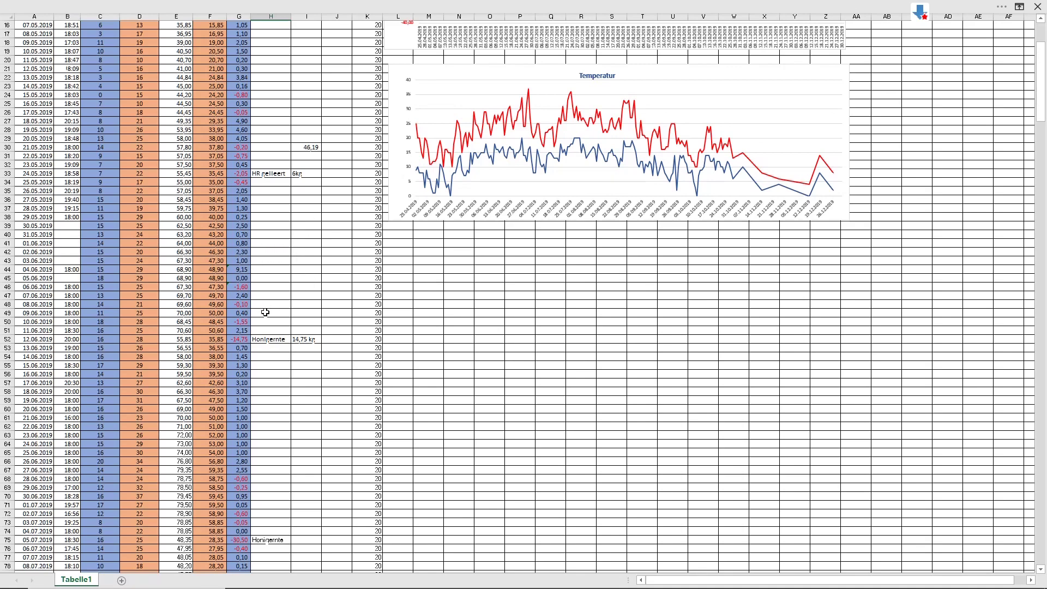
pyautogui.scroll(3, 265, 312)
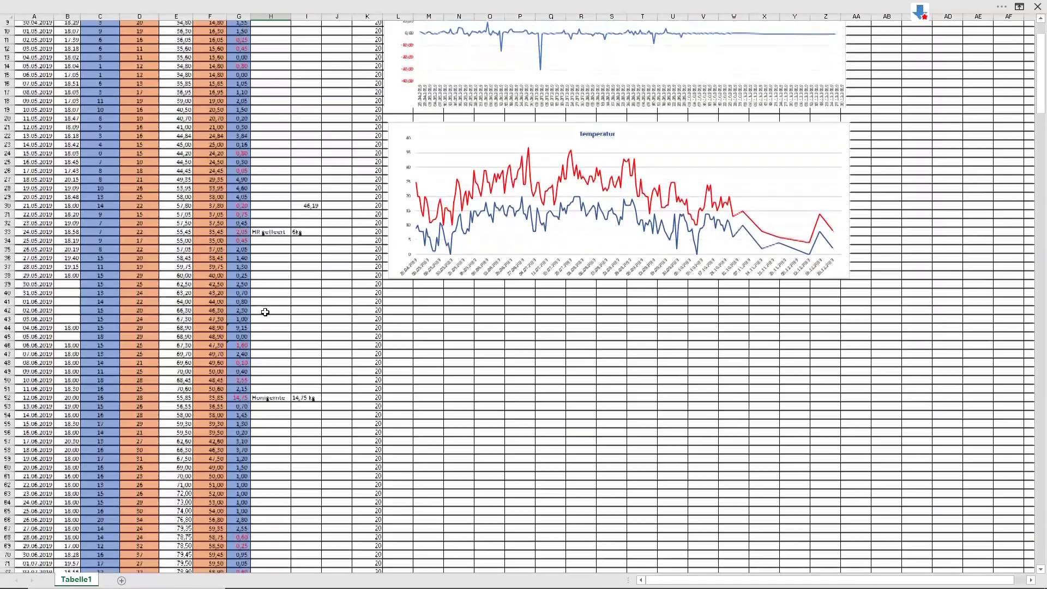
pyautogui.scroll(3, 265, 312)
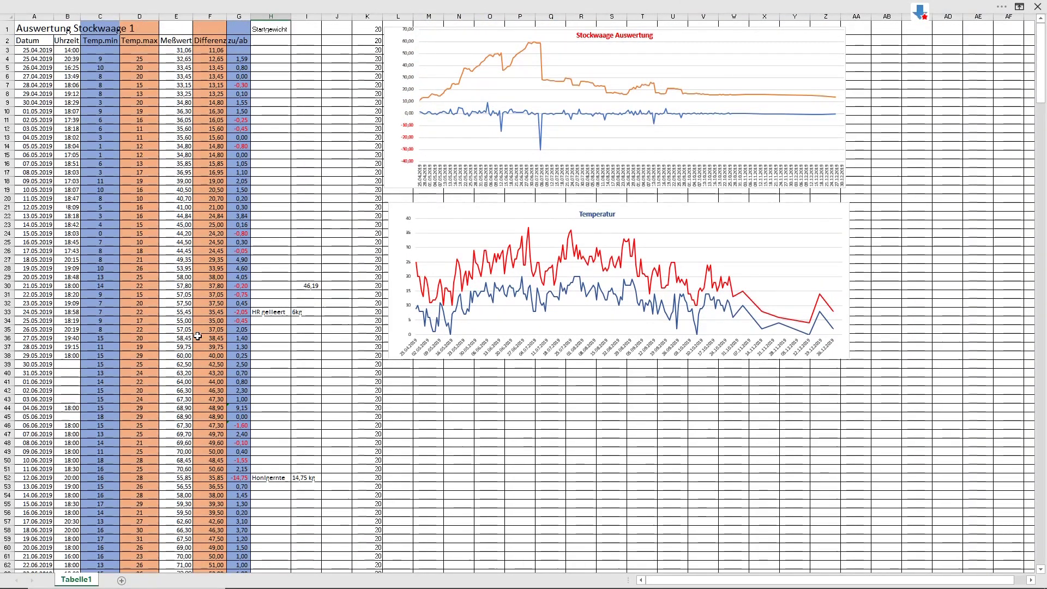
# Enlarge the worksheet view so columns A to K are easily readable, with the table's heading rows in view
pyautogui.scroll(-5, 198, 336)
pyautogui.scroll(8, 197, 336)
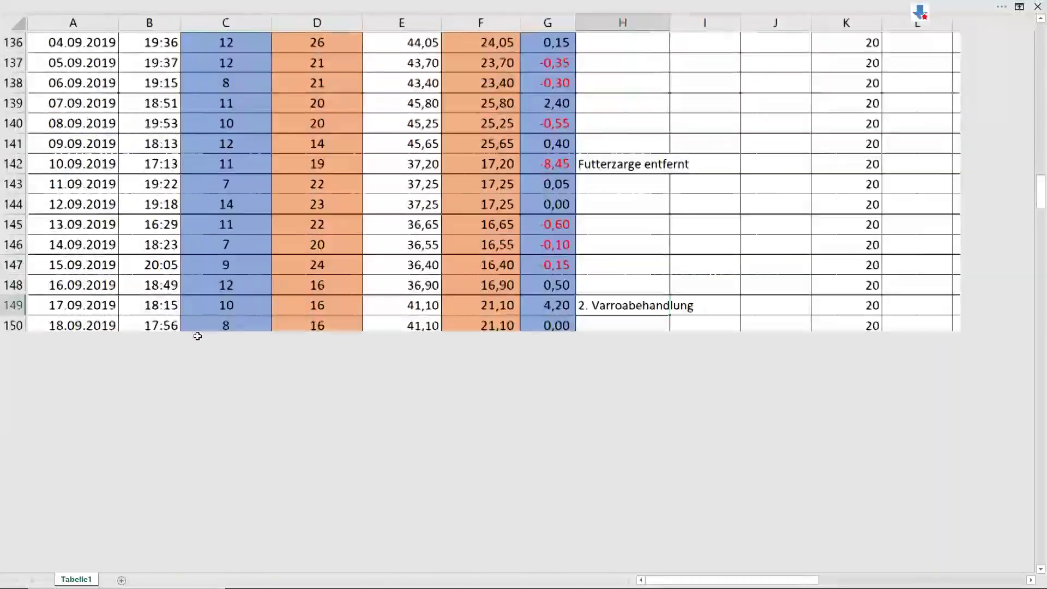
pyautogui.scroll(-2, 688, 335)
pyautogui.scroll(-1, 339, 302)
pyautogui.scroll(9, 339, 302)
pyautogui.scroll(13, 339, 301)
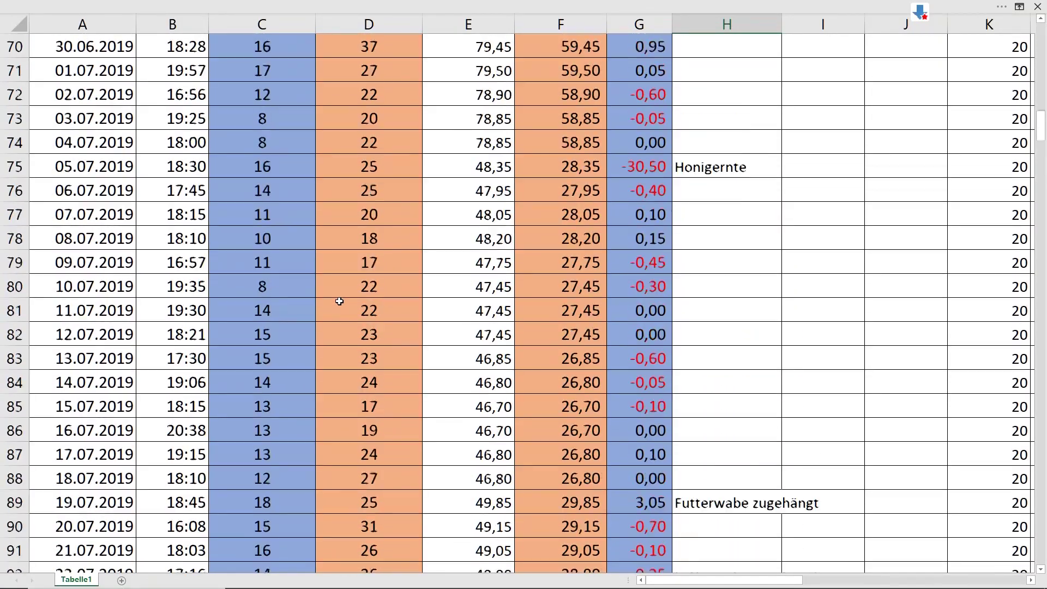
pyautogui.scroll(6, 339, 302)
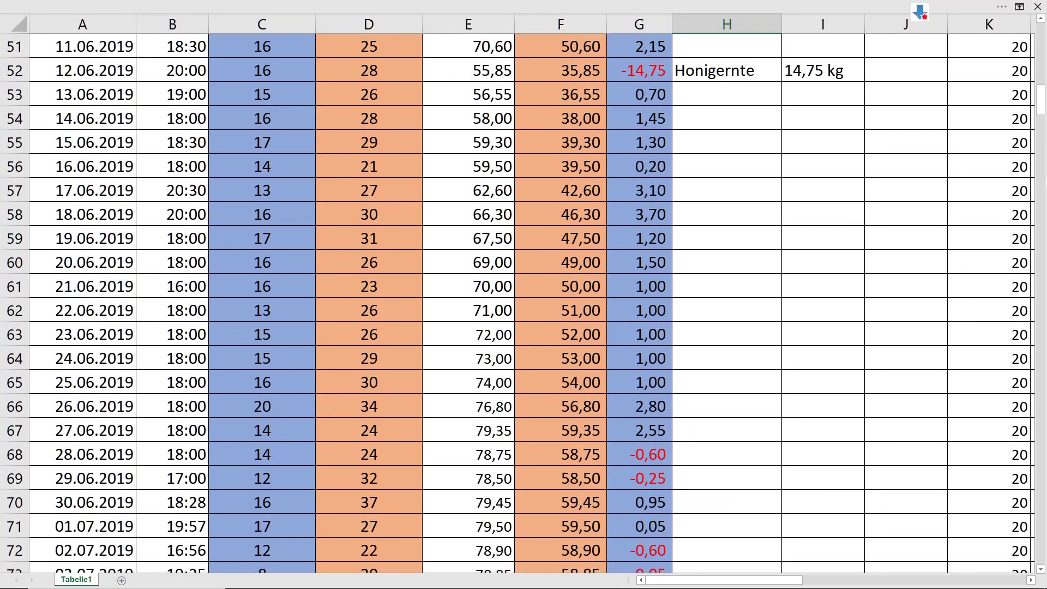
pyautogui.moveTo(1040, 101); pyautogui.dragTo(1041, 38)
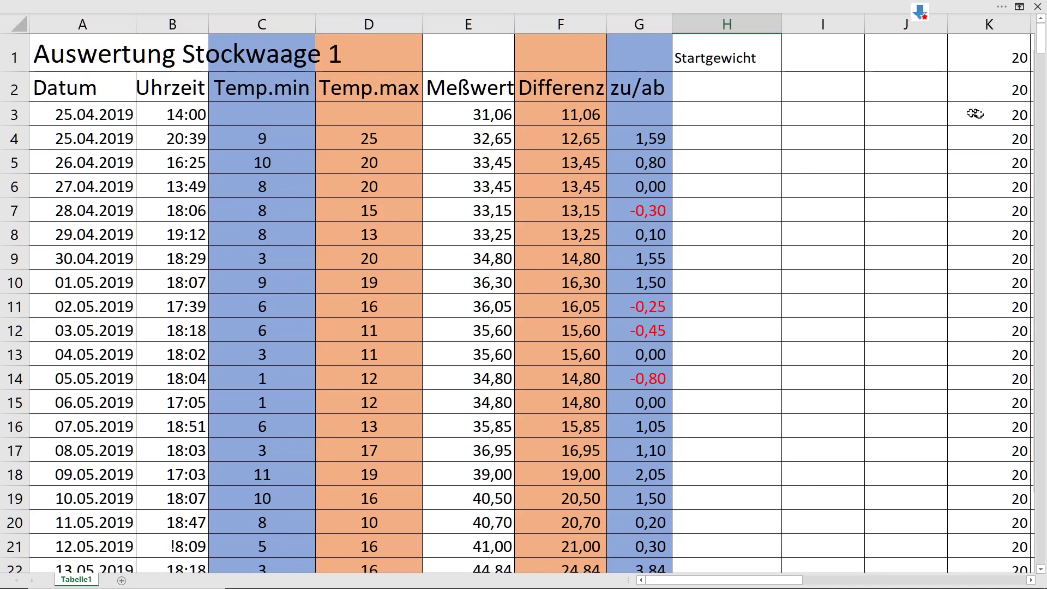
# Select cell K3 in the column of constant values to point out the figure for the first reading
pyautogui.click(993, 131)
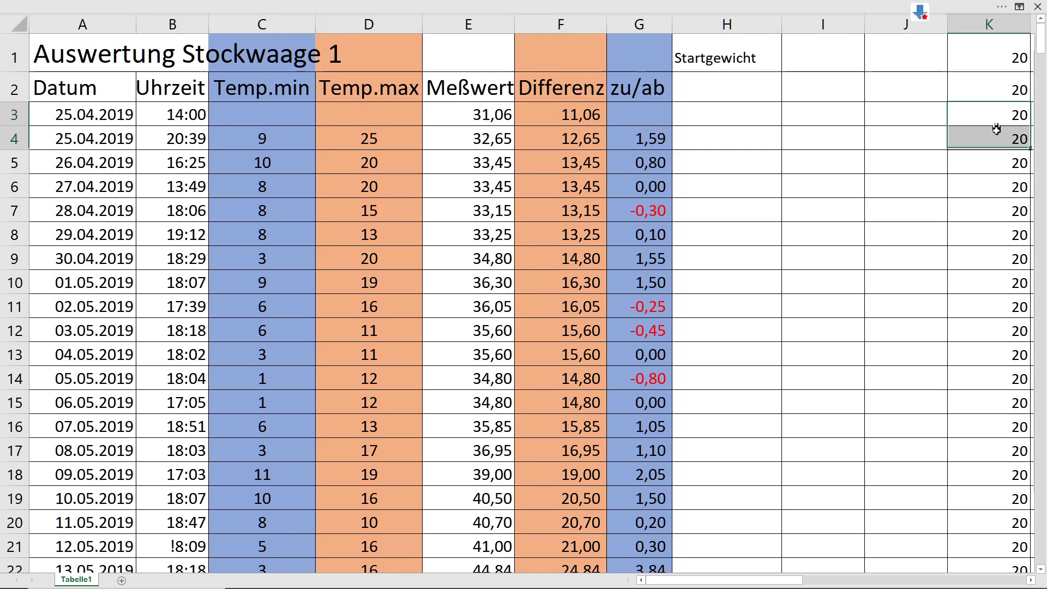
pyautogui.click(990, 115)
pyautogui.moveTo(987, 116)
pyautogui.mouseDown()
pyautogui.moveTo(977, 93)
pyautogui.moveTo(981, 112)
pyautogui.mouseUp()
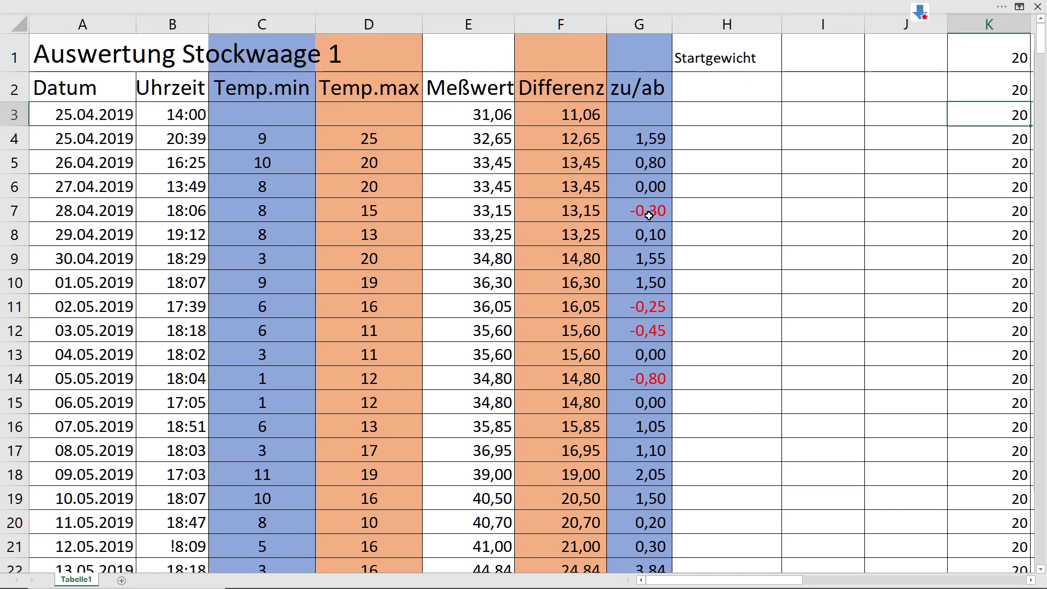
# Highlight the Meßwert, Differenz and zu/ab columns one after another to examine the measured weights and their changes
pyautogui.scroll(-2, 649, 215)
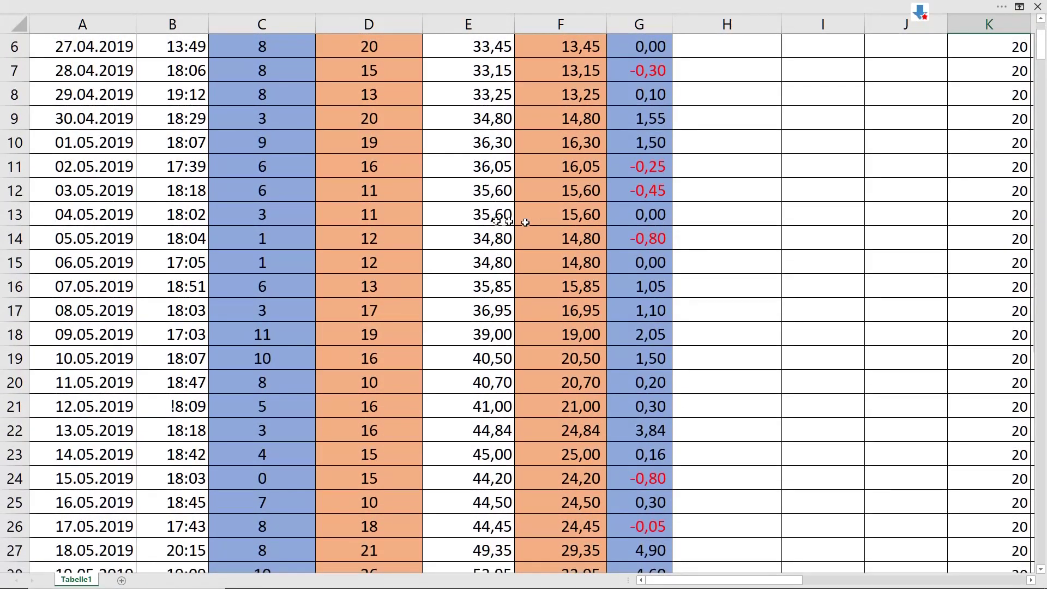
pyautogui.click(478, 20)
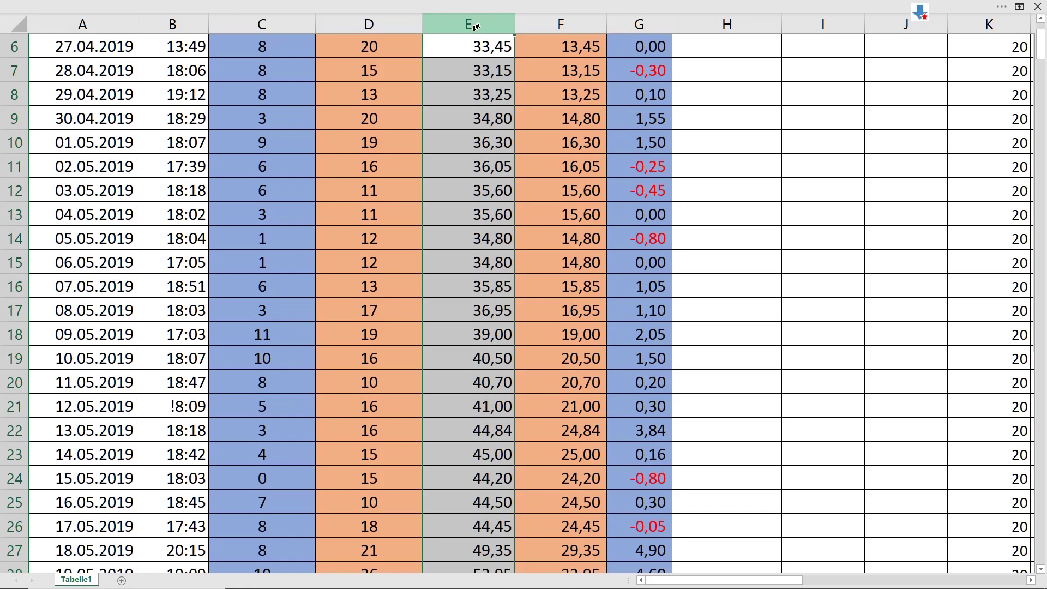
pyautogui.click(571, 23)
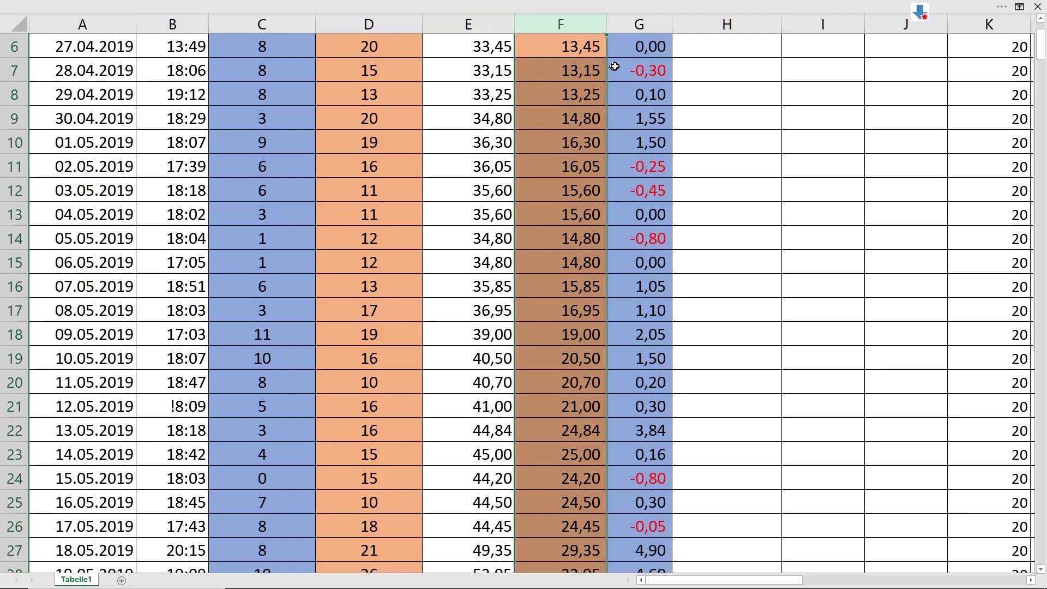
pyautogui.click(651, 22)
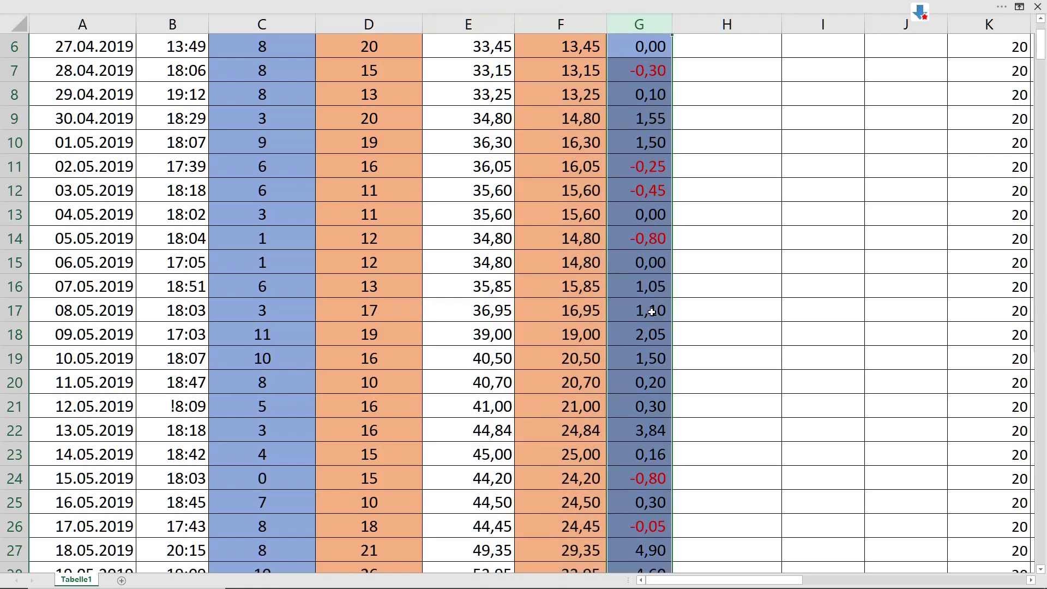
# Examine the daily weight changes and the remarks beside them from May 2019 to the honey harvest on 05.07.2019
pyautogui.scroll(-3, 652, 311)
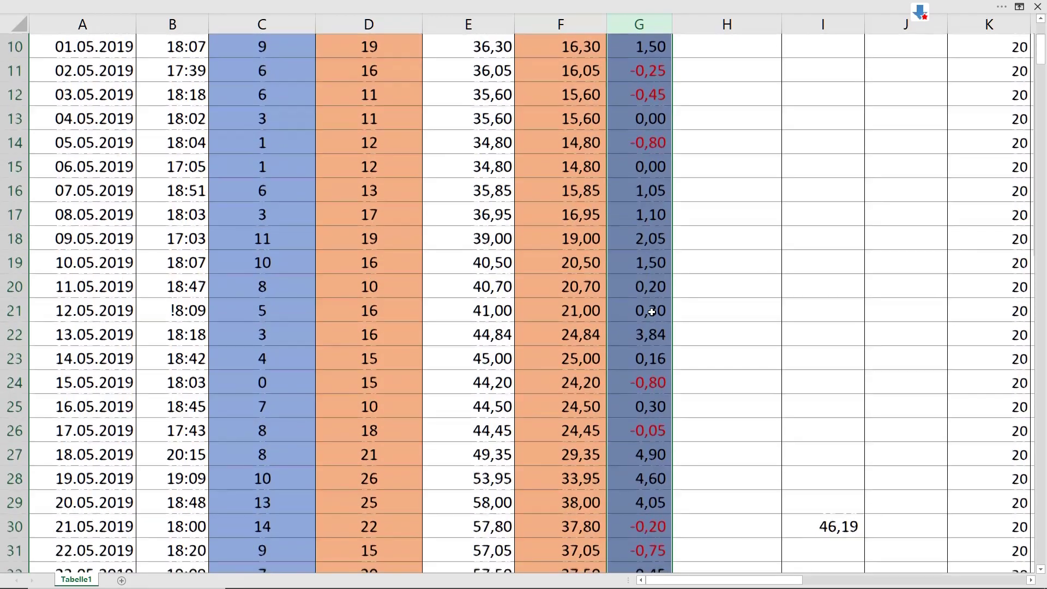
pyautogui.scroll(-3, 652, 311)
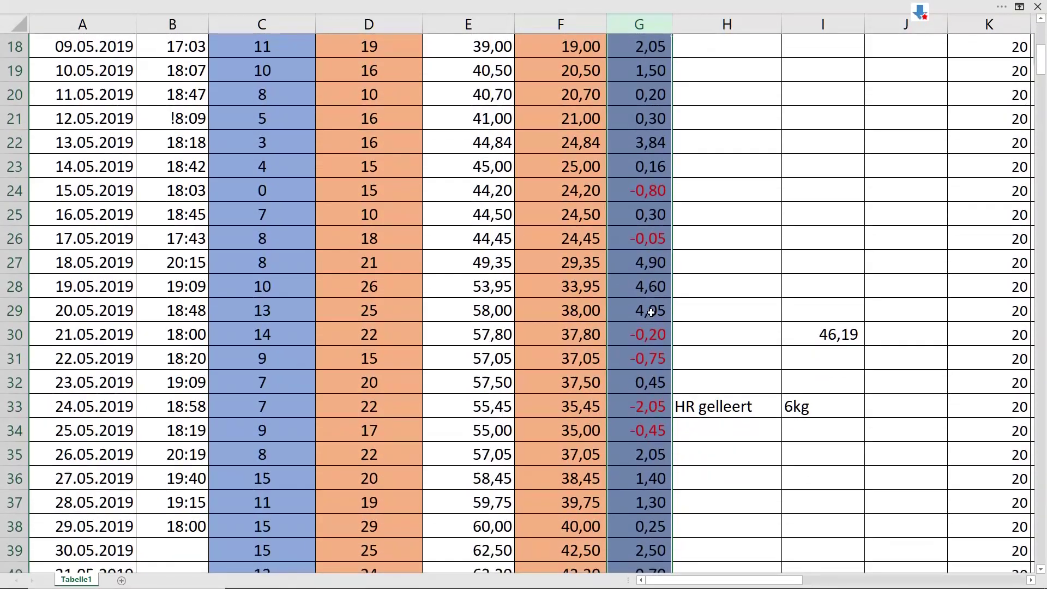
pyautogui.scroll(-1, 652, 312)
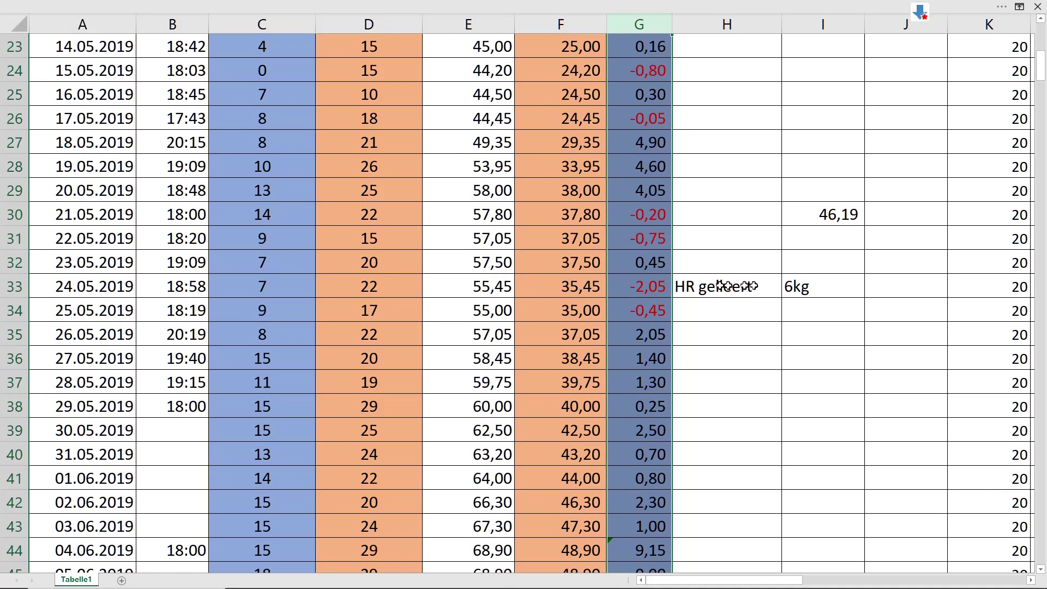
pyautogui.scroll(-5, 556, 287)
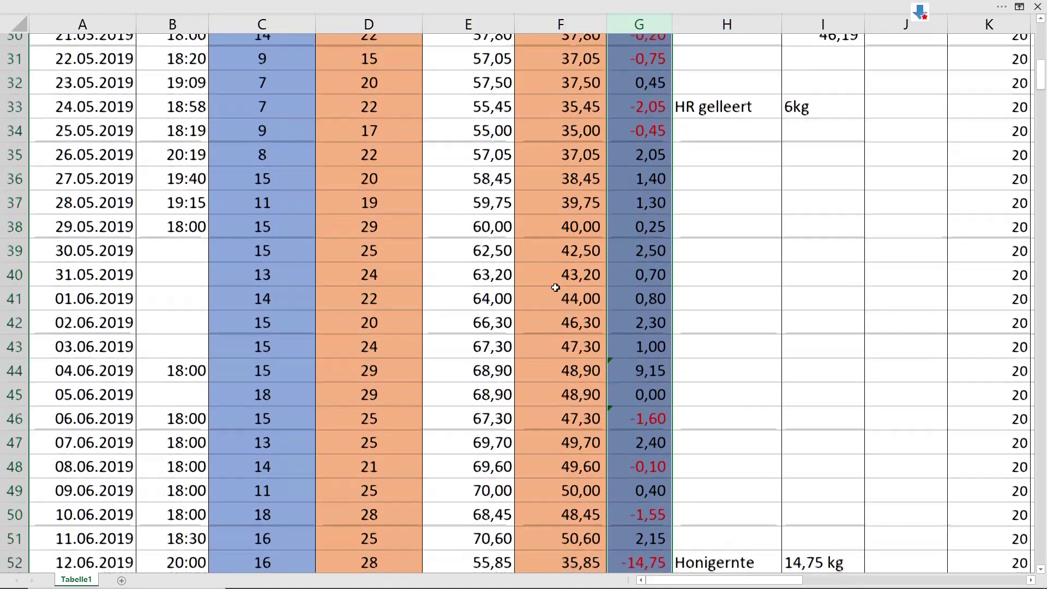
pyautogui.scroll(-2, 554, 288)
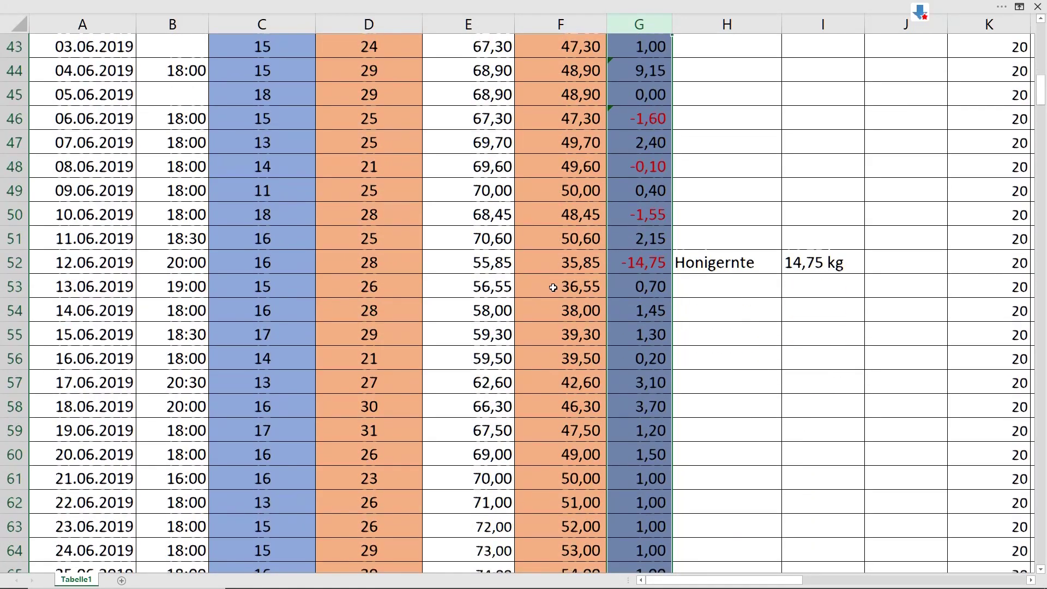
pyautogui.scroll(-1, 552, 289)
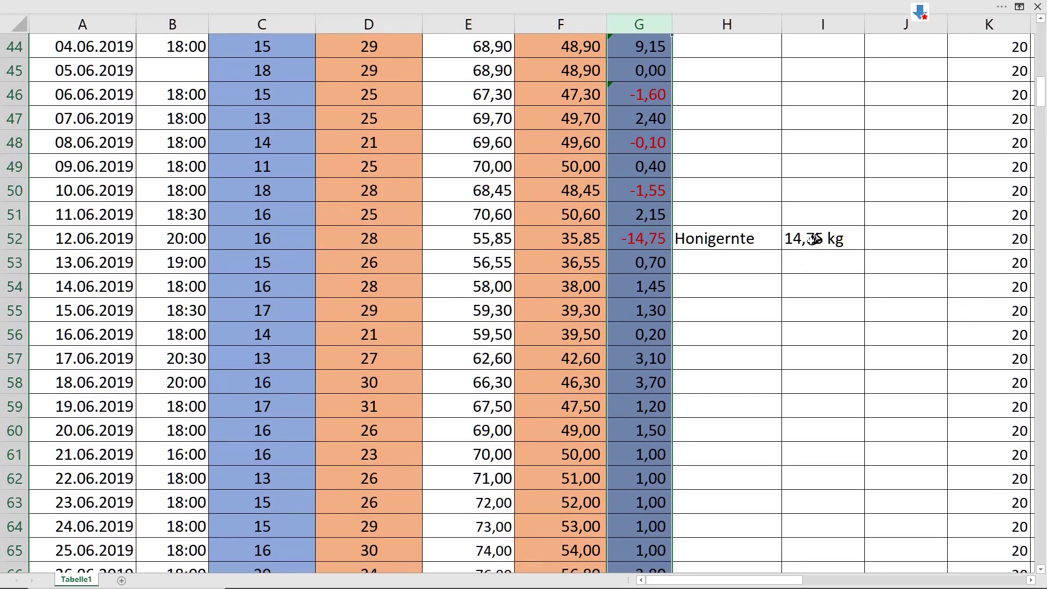
pyautogui.scroll(-3, 696, 240)
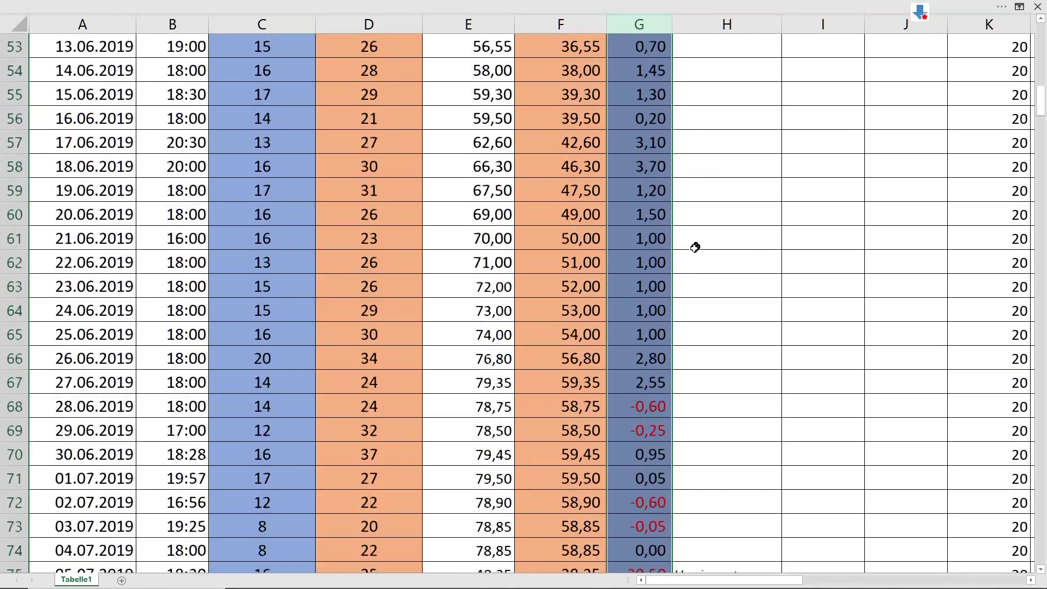
pyautogui.scroll(-4, 695, 247)
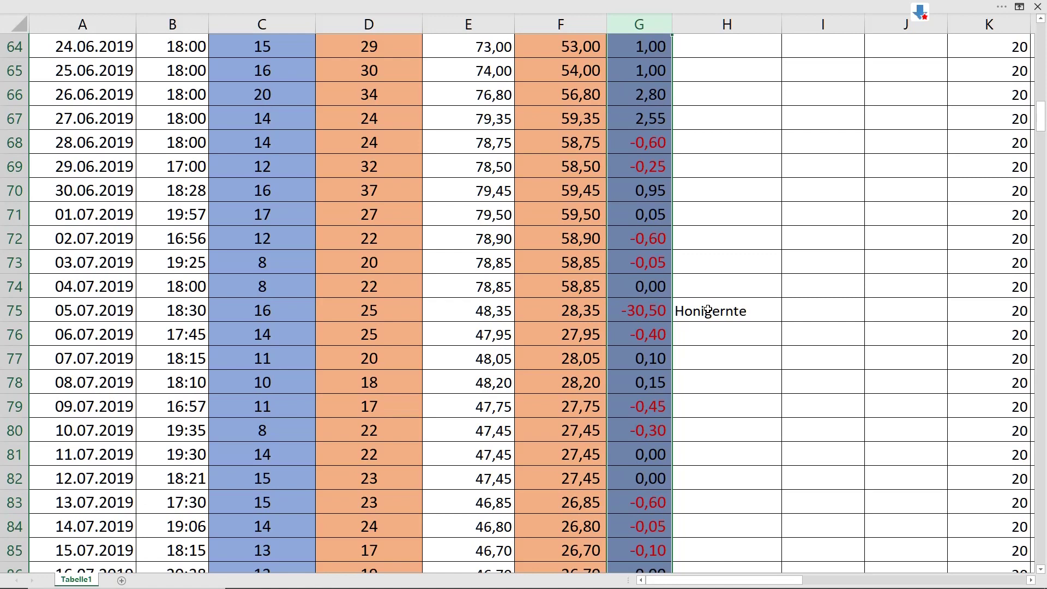
# Reduce the zoom to show more rows and examine the weight changes and remarks following the honey harvest on 05.07.2019
pyautogui.keyDown('ctrl'); pyautogui.scroll(2, 708, 309); pyautogui.keyUp('ctrl')
pyautogui.keyDown('ctrl'); pyautogui.scroll(-3, 709, 309); pyautogui.keyUp('ctrl')
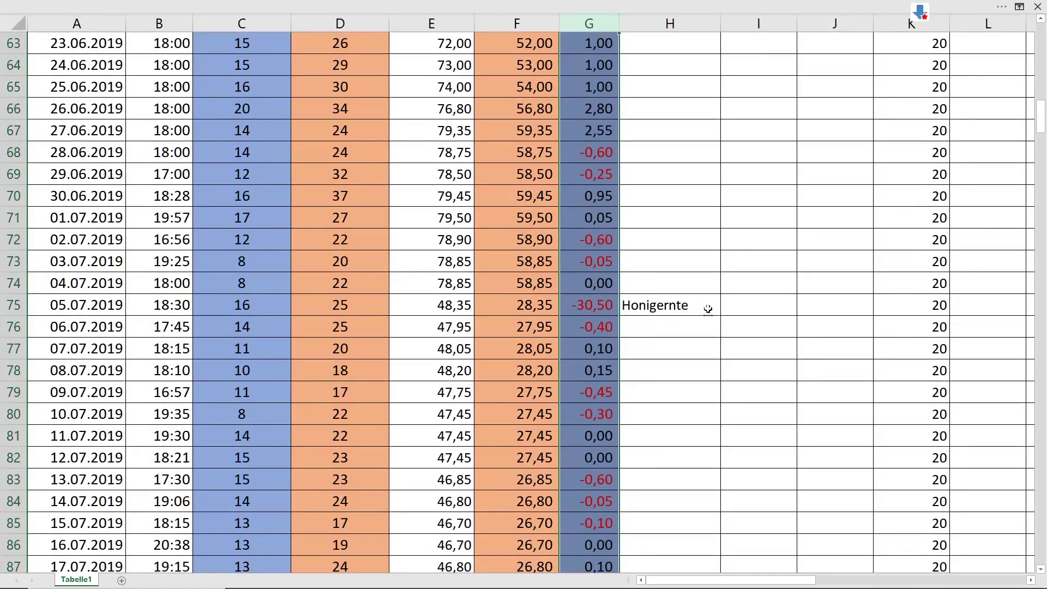
pyautogui.keyDown('ctrl'); pyautogui.scroll(-1, 708, 310); pyautogui.keyUp('ctrl')
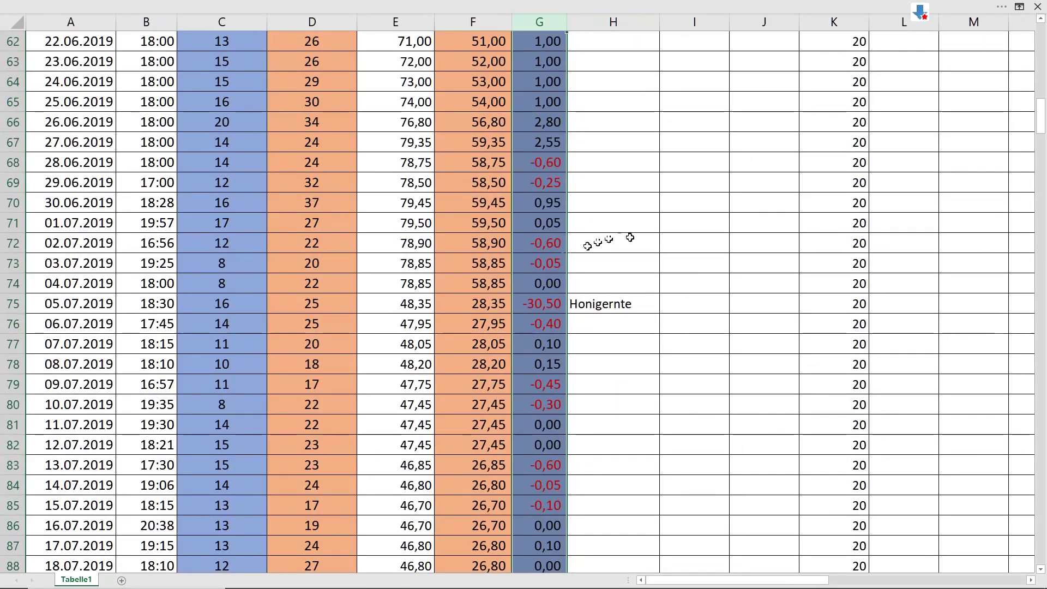
pyautogui.scroll(-4, 678, 300)
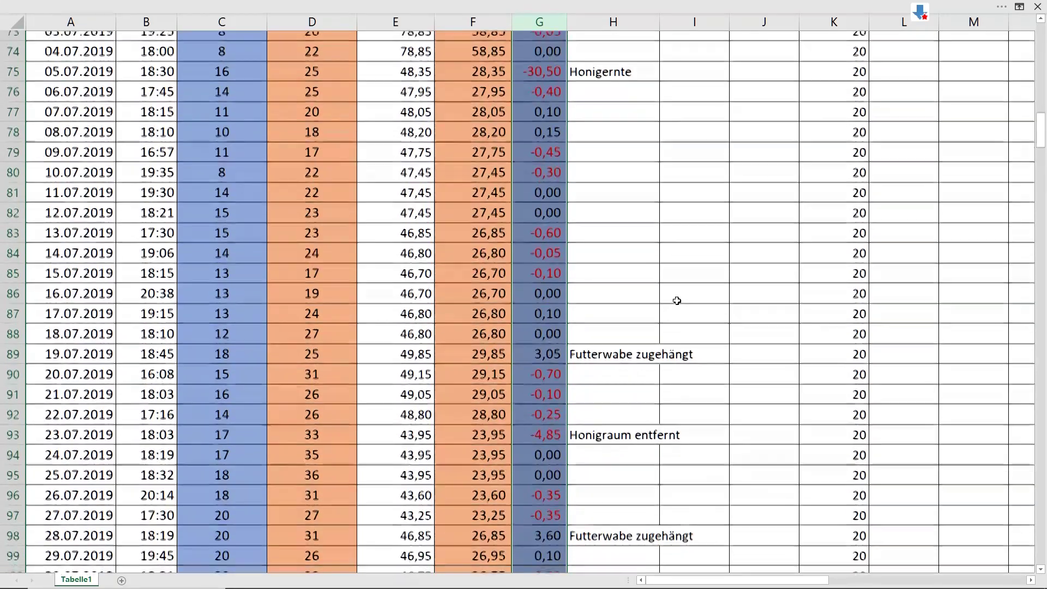
pyautogui.scroll(-1, 677, 300)
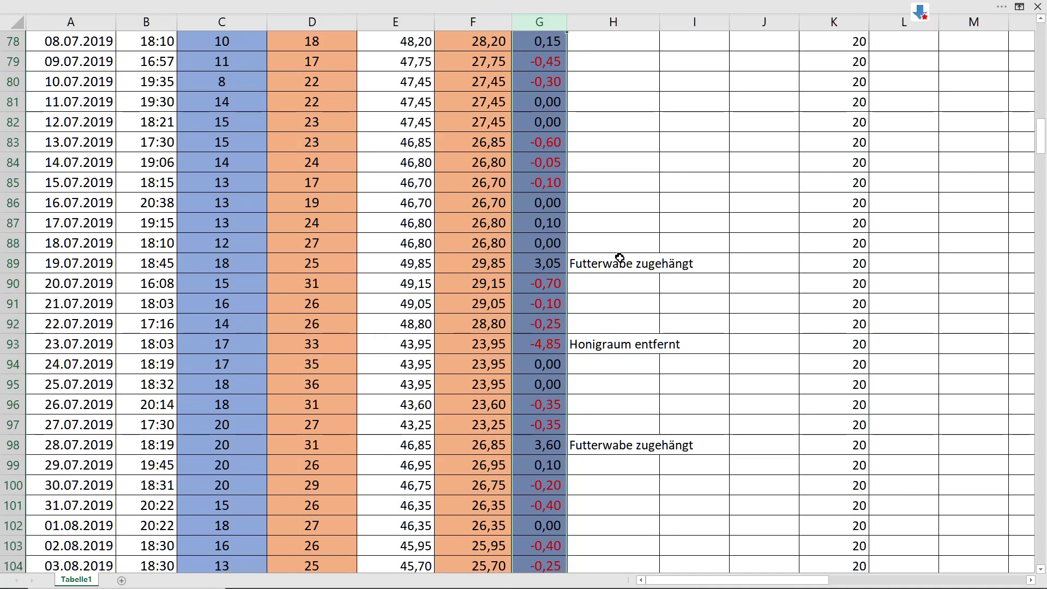
pyautogui.scroll(-2, 620, 257)
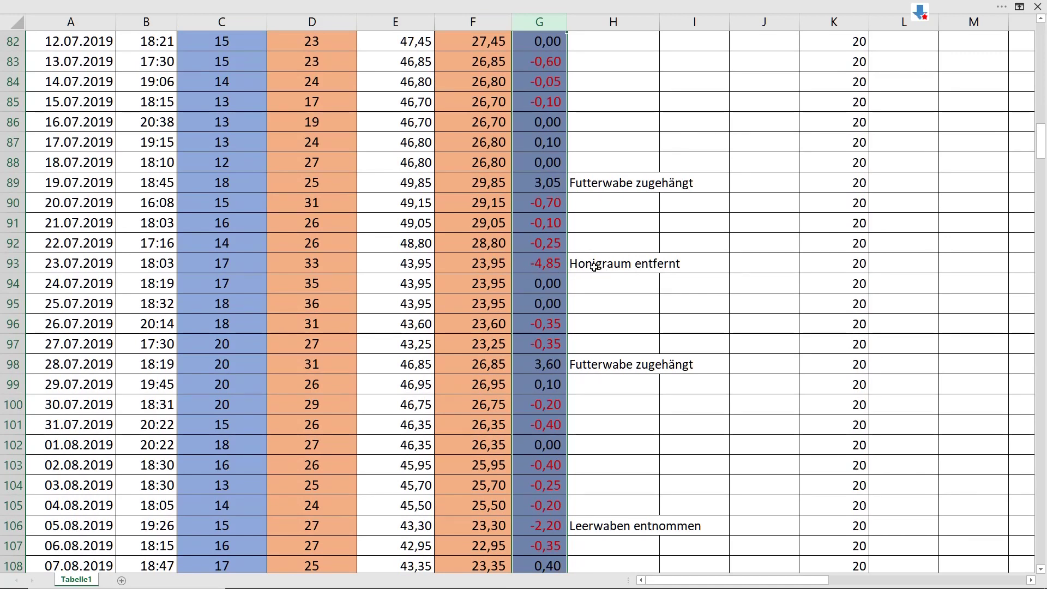
pyautogui.scroll(-1, 624, 260)
pyautogui.scroll(-1, 625, 260)
pyautogui.scroll(-3, 618, 284)
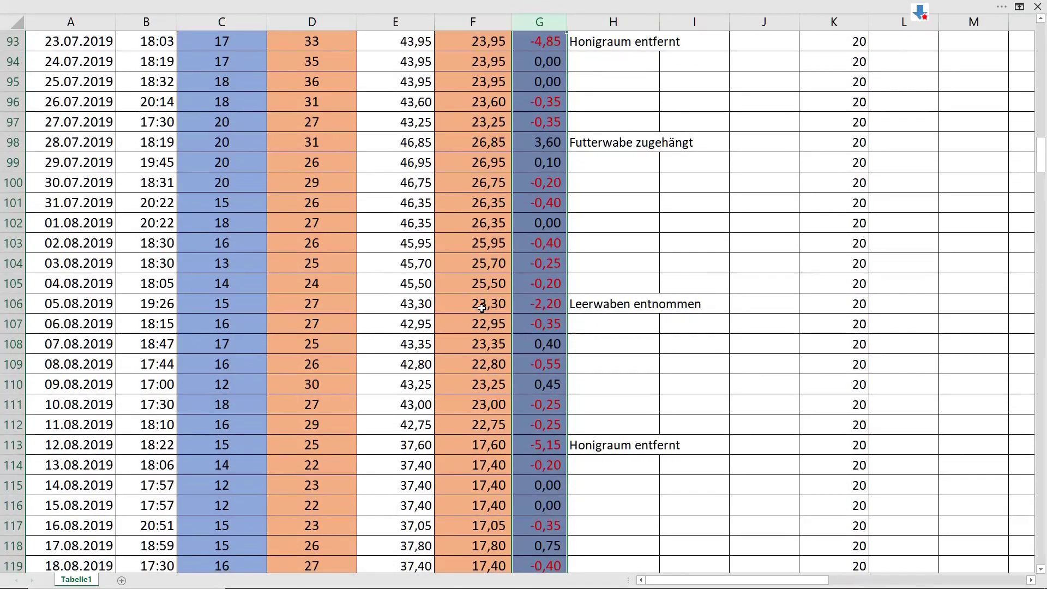
# Examine the August 2019 weight changes and highlight cells G126:H126 with the Auffütterung entry of 25.08.2019
pyautogui.scroll(-1, 617, 284)
pyautogui.scroll(-2, 613, 283)
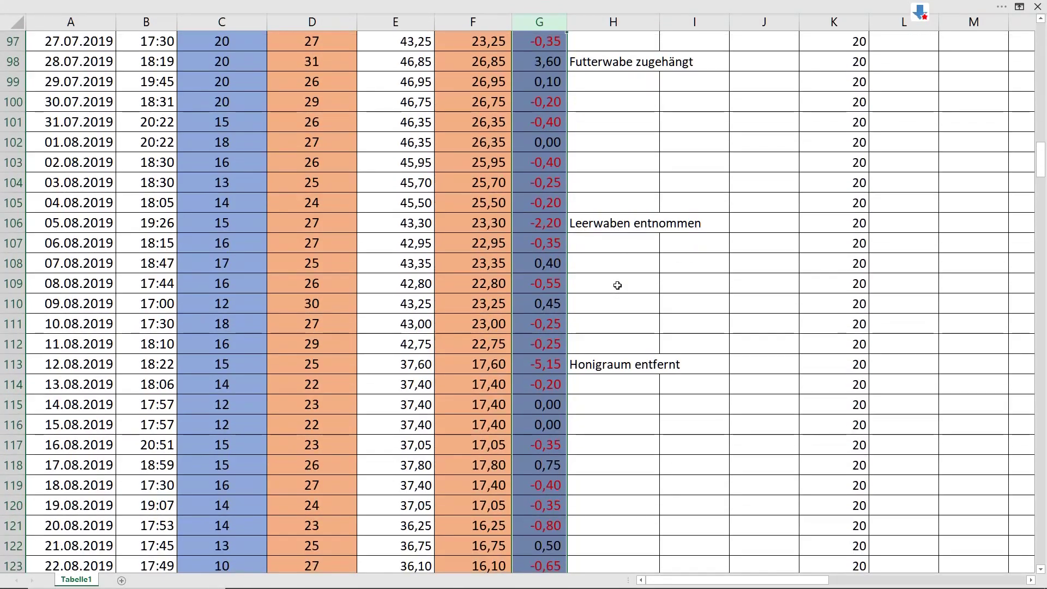
pyautogui.scroll(-2, 617, 285)
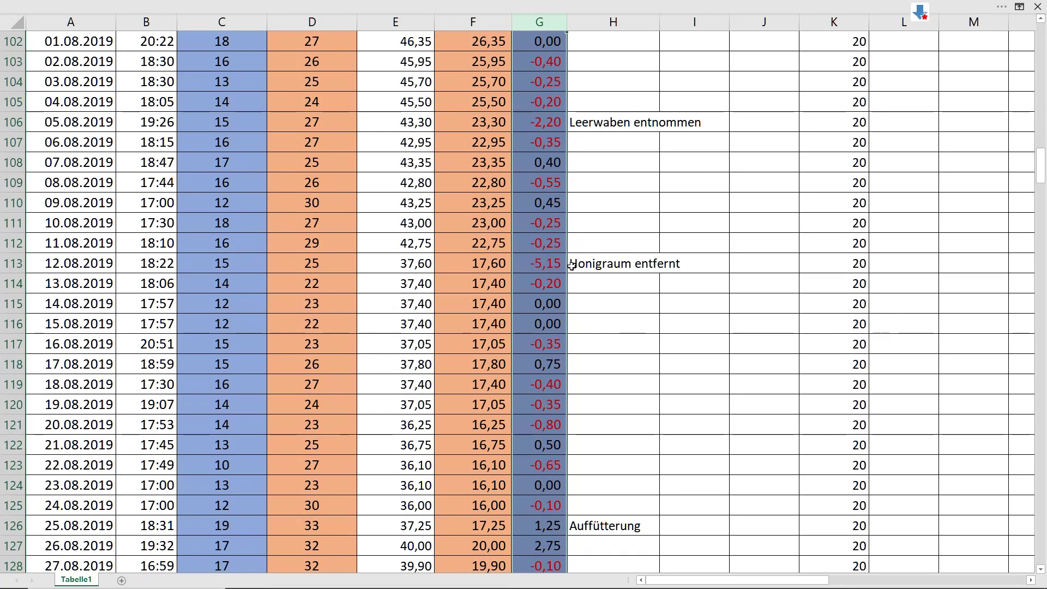
pyautogui.scroll(-4, 573, 339)
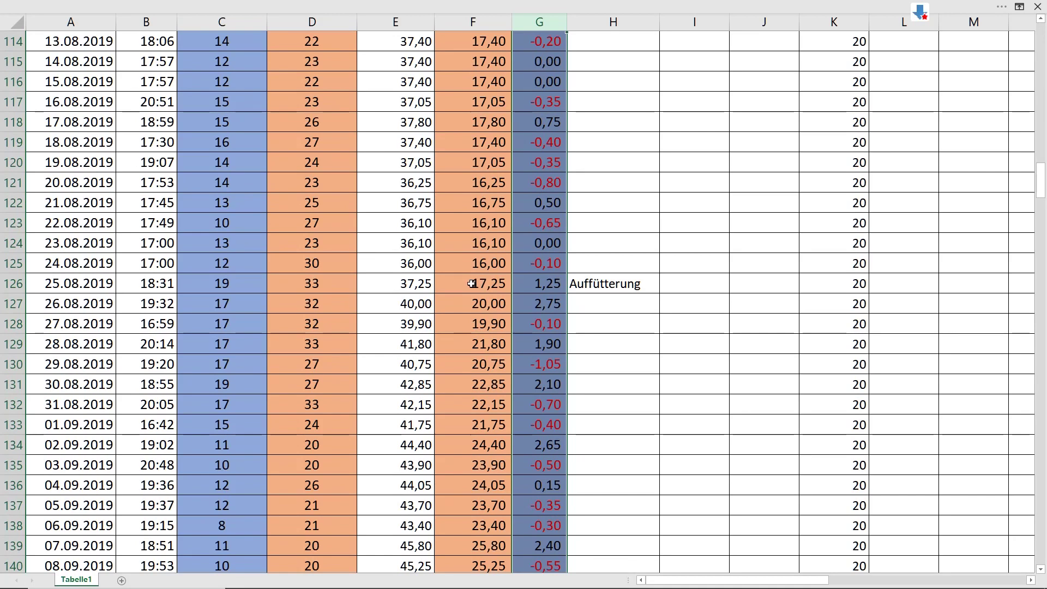
pyautogui.moveTo(523, 284); pyautogui.dragTo(573, 283)
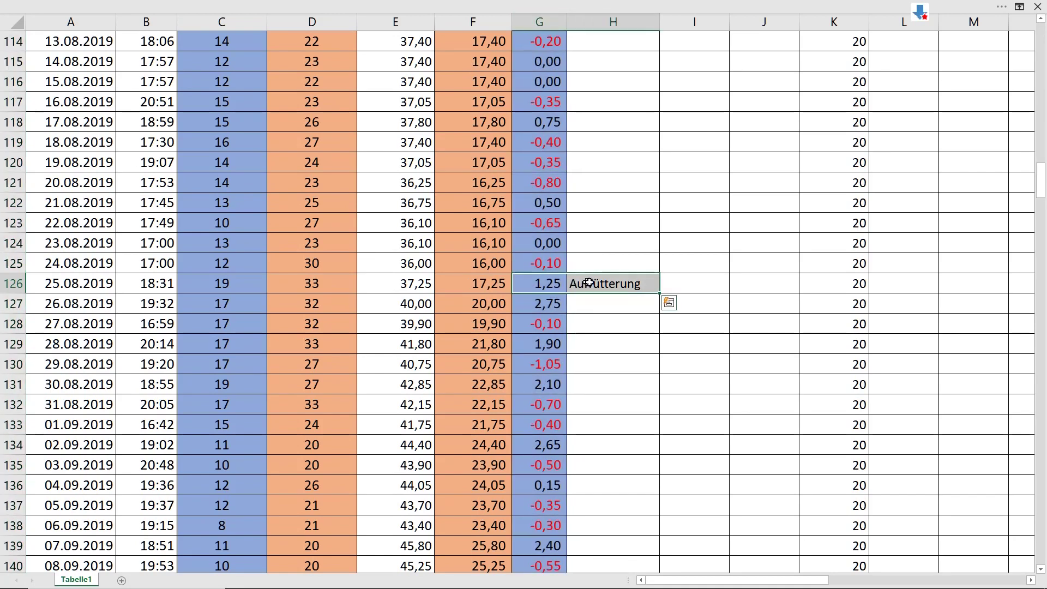
# Examine the September 2019 changes and remarks, and select cell G158 beside the remark Verdunster entfernt
pyautogui.scroll(-4, 584, 306)
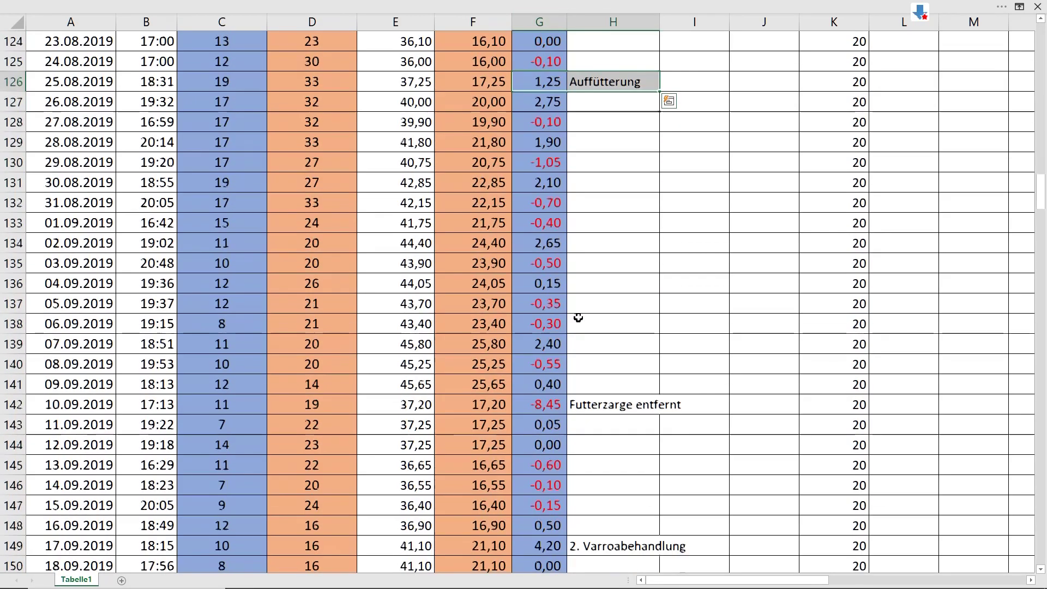
pyautogui.scroll(-3, 581, 311)
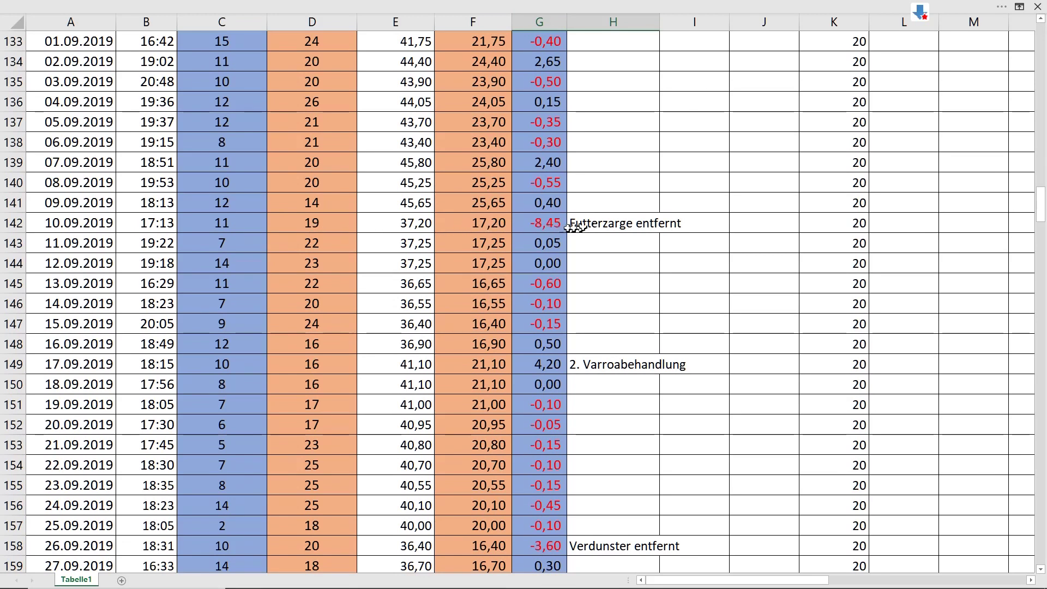
pyautogui.scroll(-2, 670, 224)
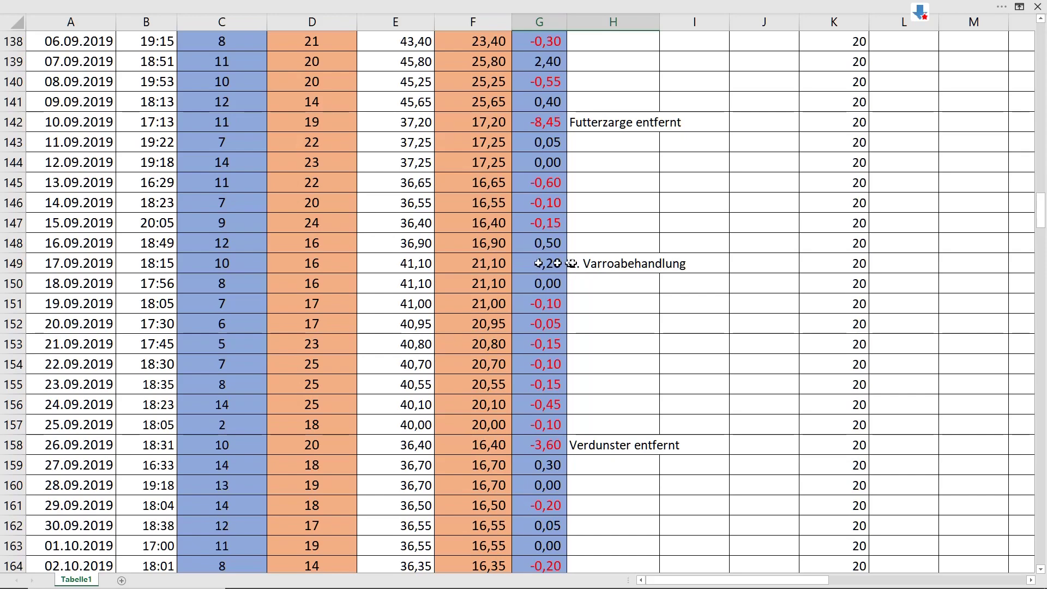
pyautogui.scroll(-1, 595, 264)
pyautogui.scroll(-3, 594, 264)
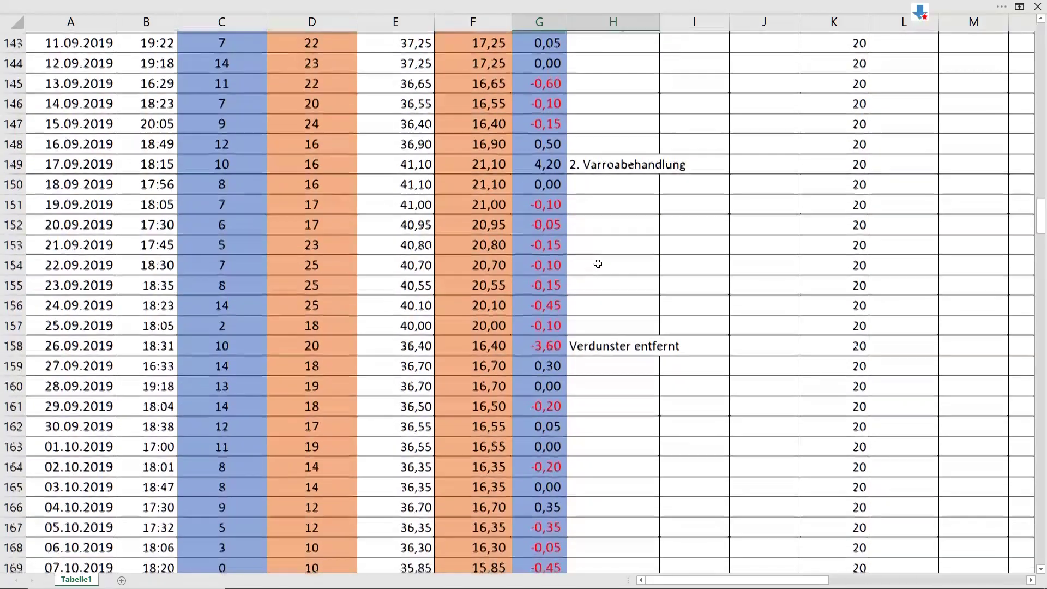
pyautogui.scroll(-1, 598, 263)
pyautogui.scroll(-1, 598, 264)
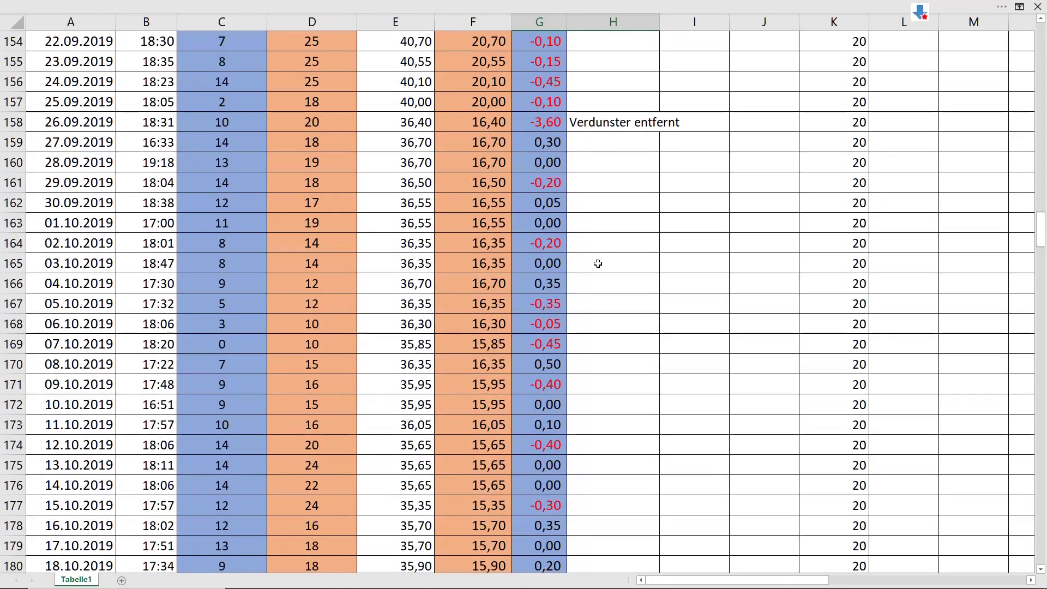
pyautogui.click(530, 126)
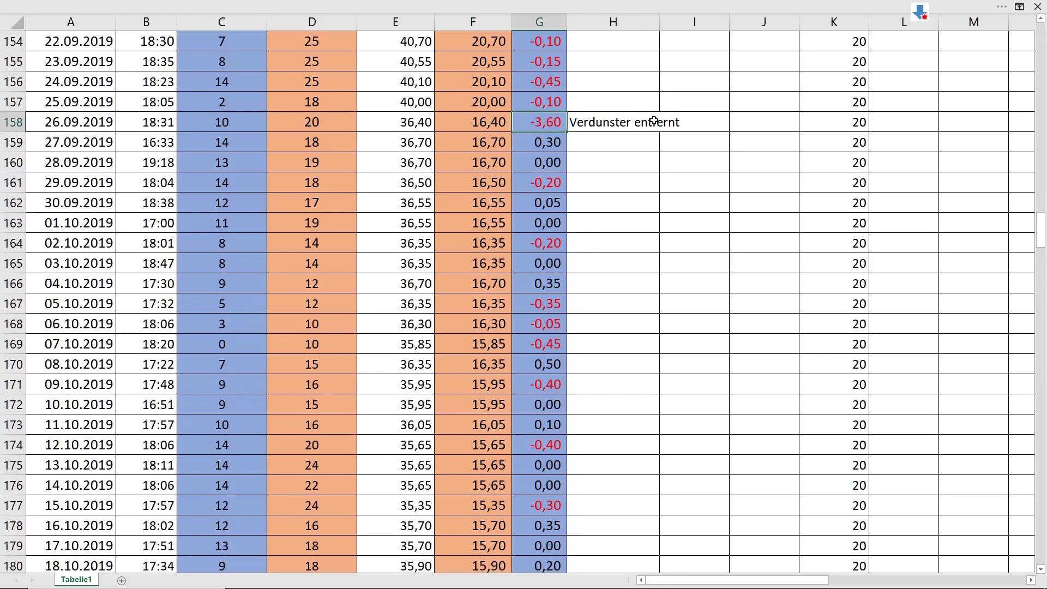
# Examine the October to December 2019 readings and select cell F195, the Differenz value of the last entry on 26.12.2019
pyautogui.scroll(-6, 588, 227)
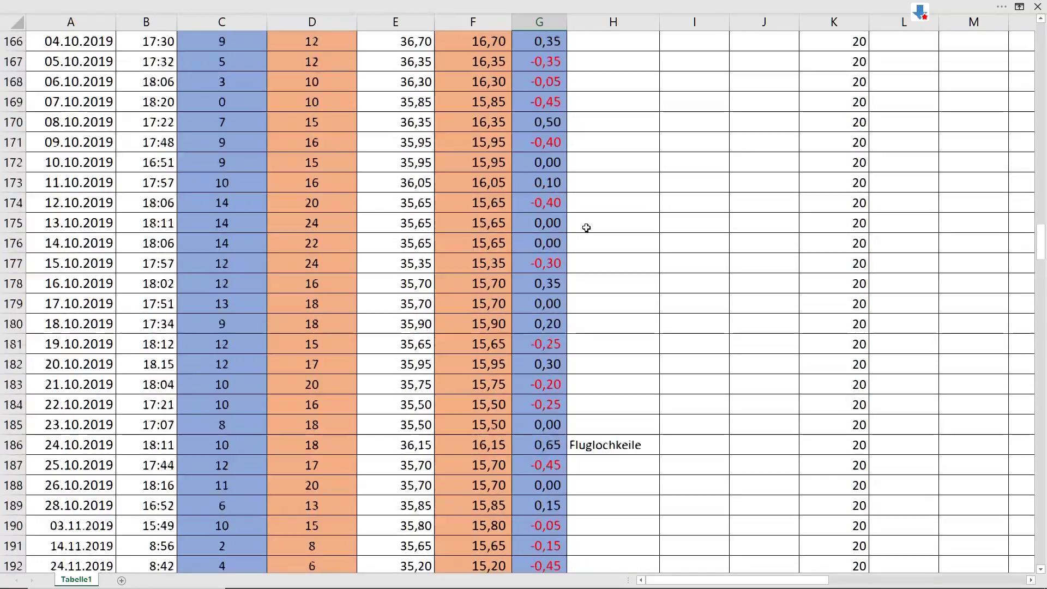
pyautogui.scroll(-2, 588, 227)
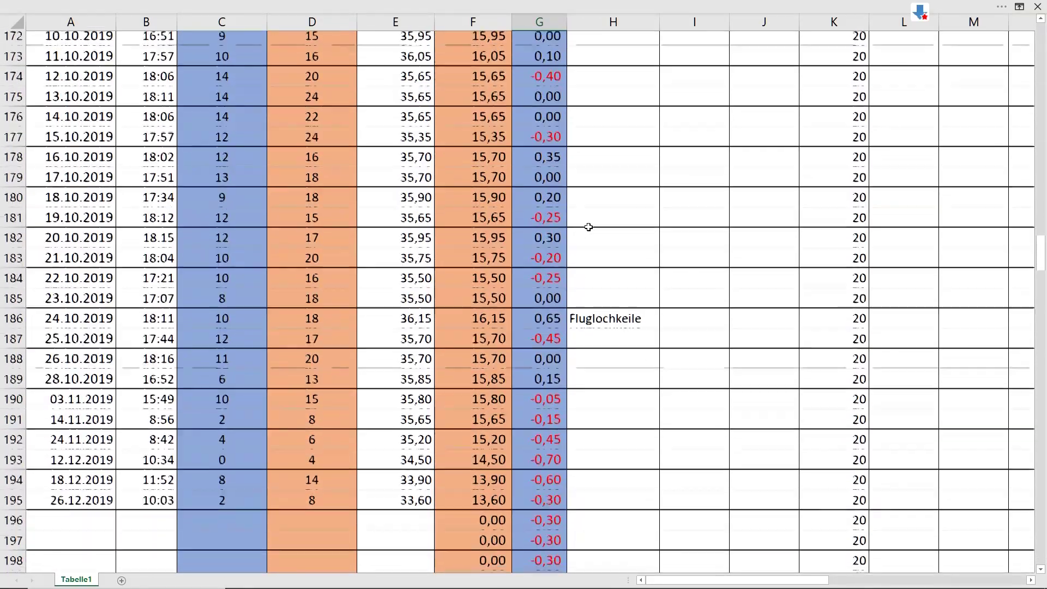
pyautogui.scroll(-3, 589, 227)
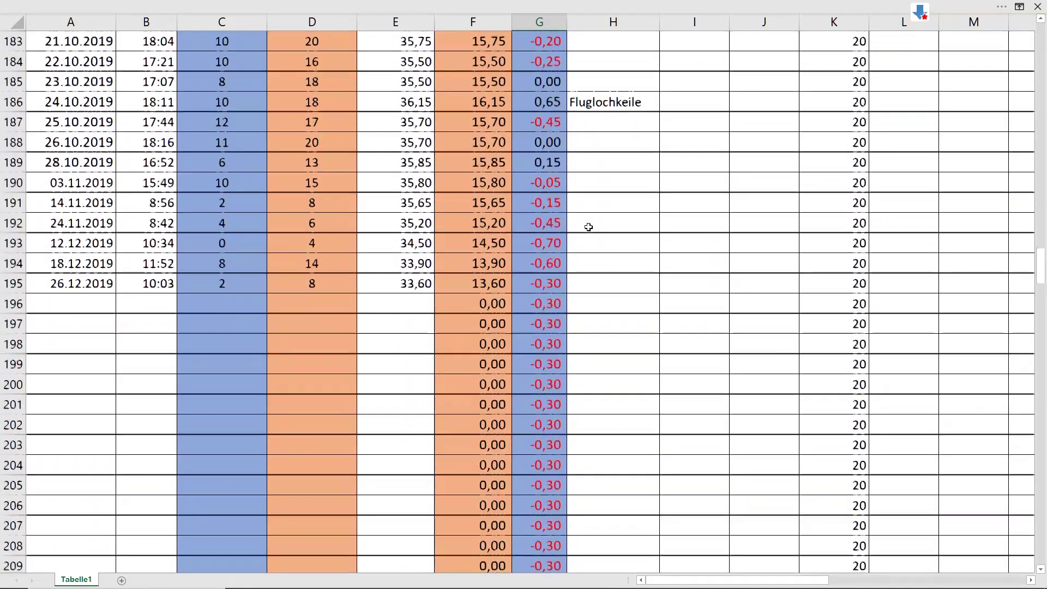
pyautogui.scroll(1, 592, 227)
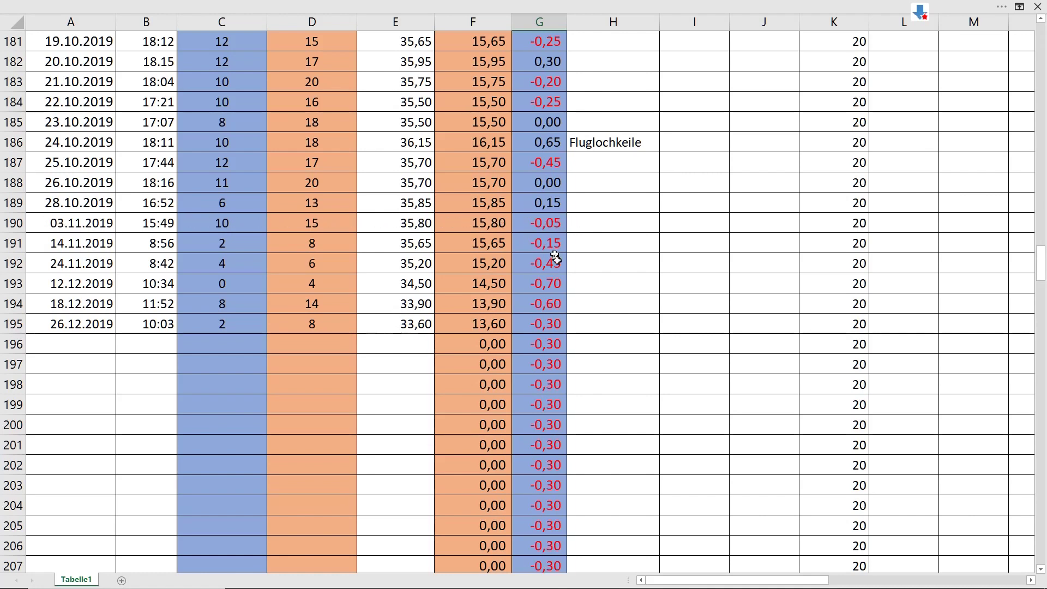
pyautogui.scroll(-2, 568, 276)
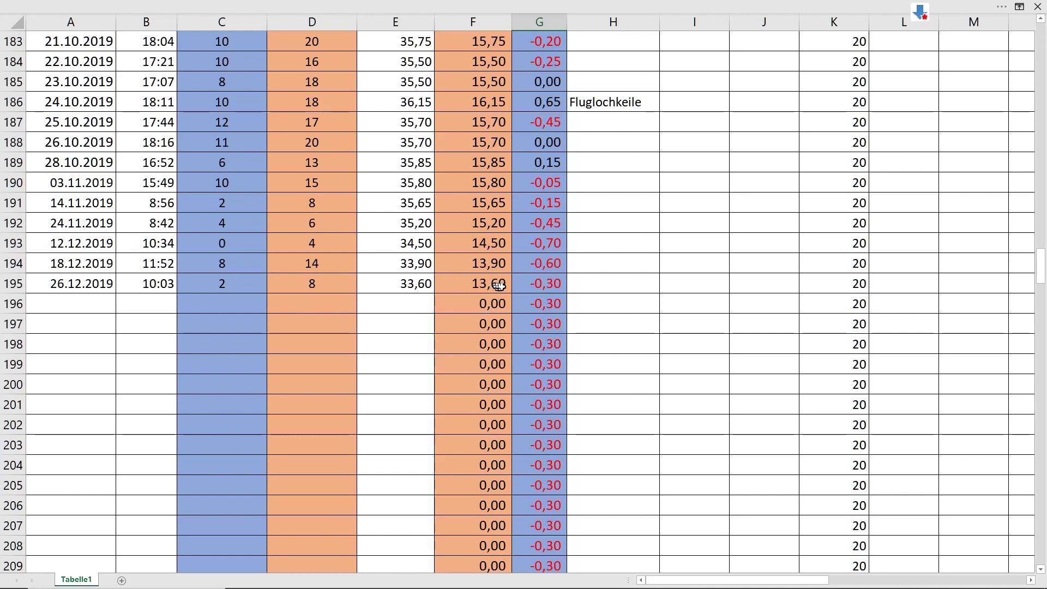
pyautogui.click(468, 287)
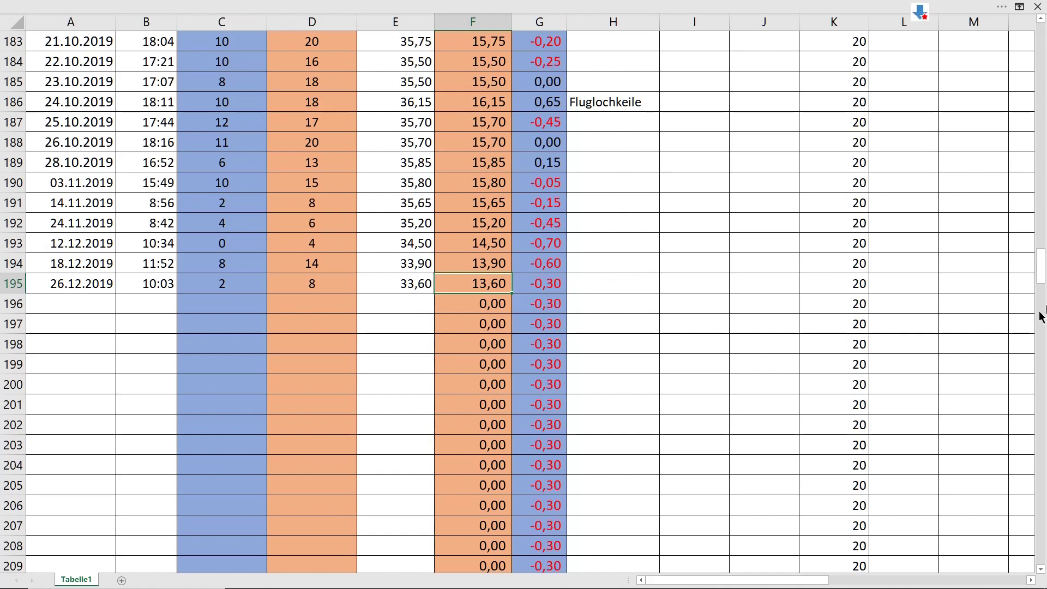
# Bring the Stockwaage Auswertung and Temperatur charts beside the table into view and examine their curves over the season
pyautogui.moveTo(1039, 261); pyautogui.dragTo(1039, 38)
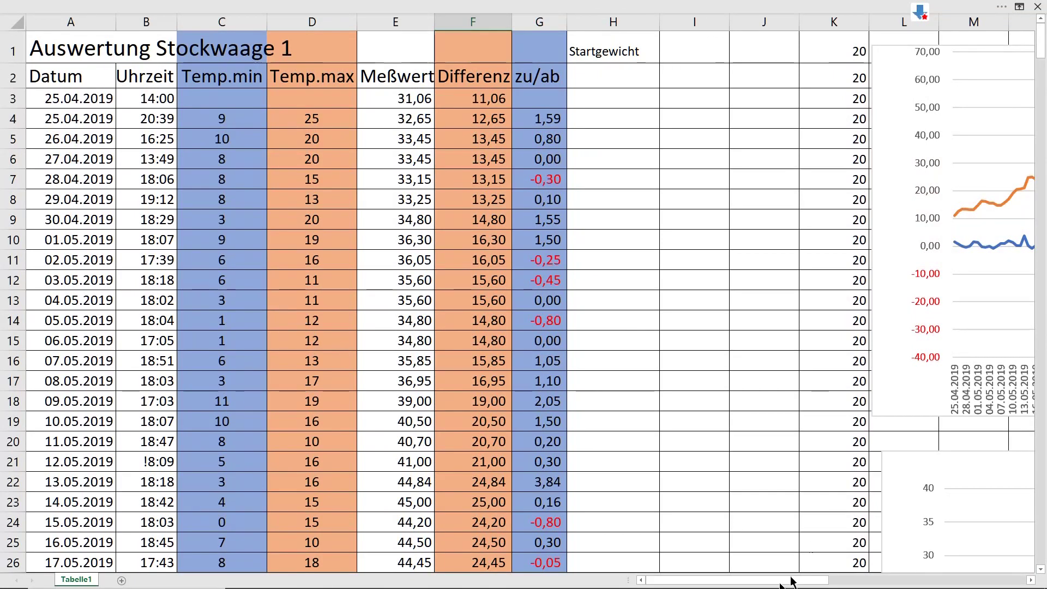
pyautogui.moveTo(715, 581); pyautogui.dragTo(861, 584)
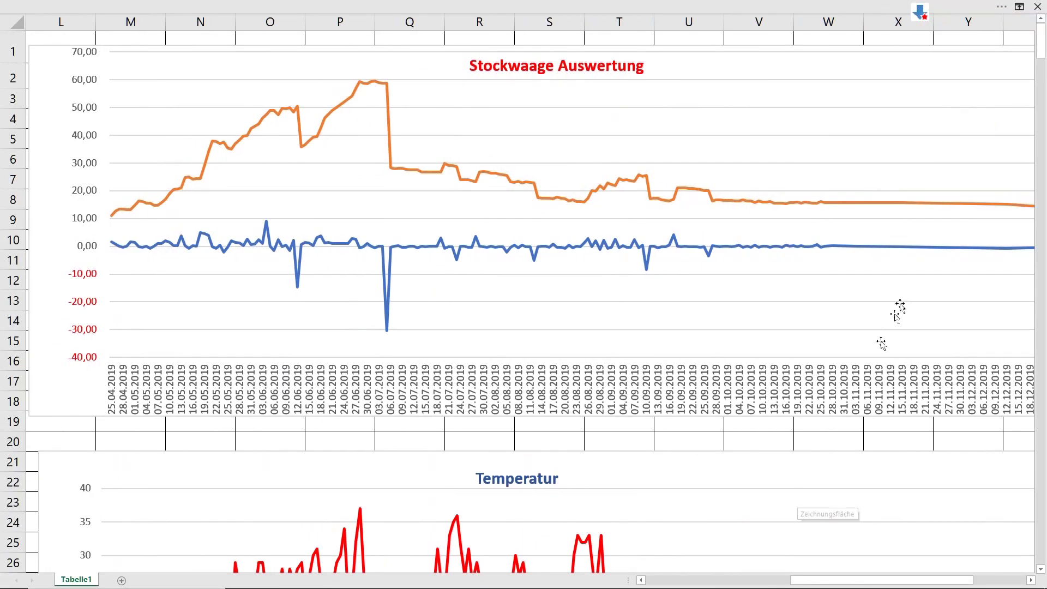
pyautogui.moveTo(213, 152)
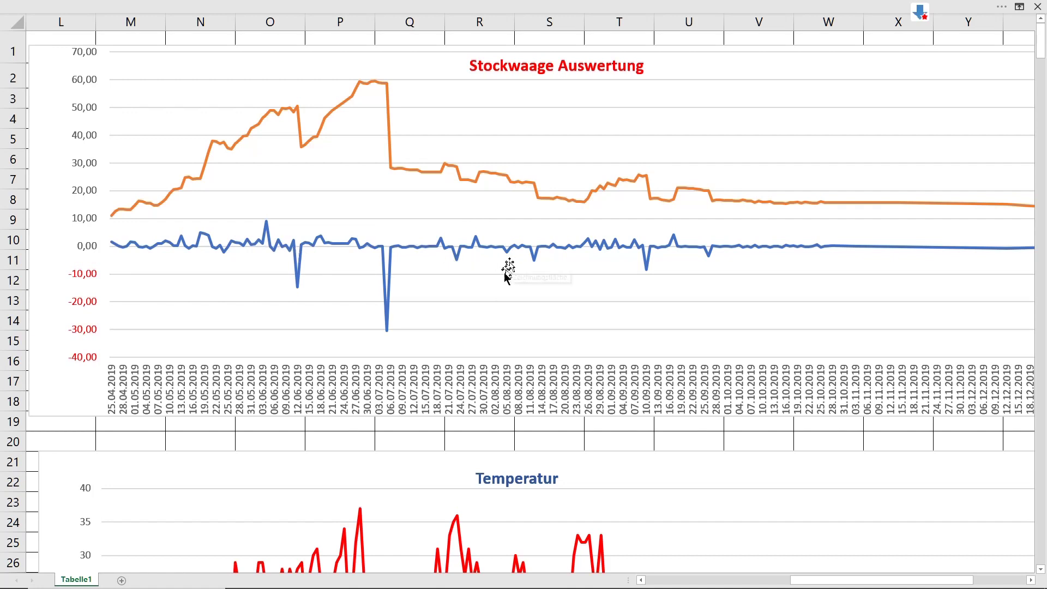
pyautogui.moveTo(296, 289)
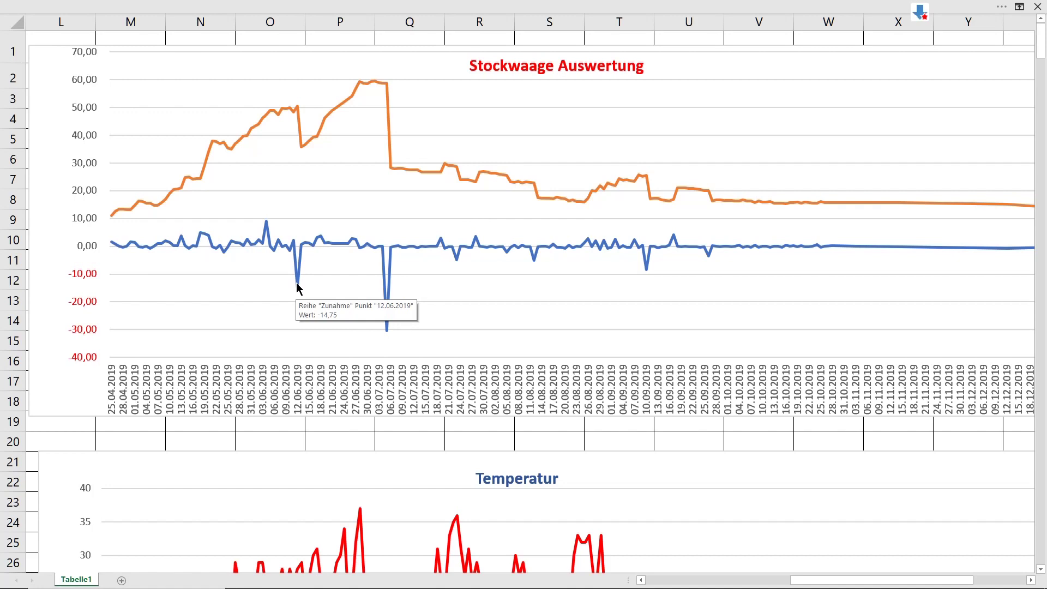
pyautogui.moveTo(389, 329)
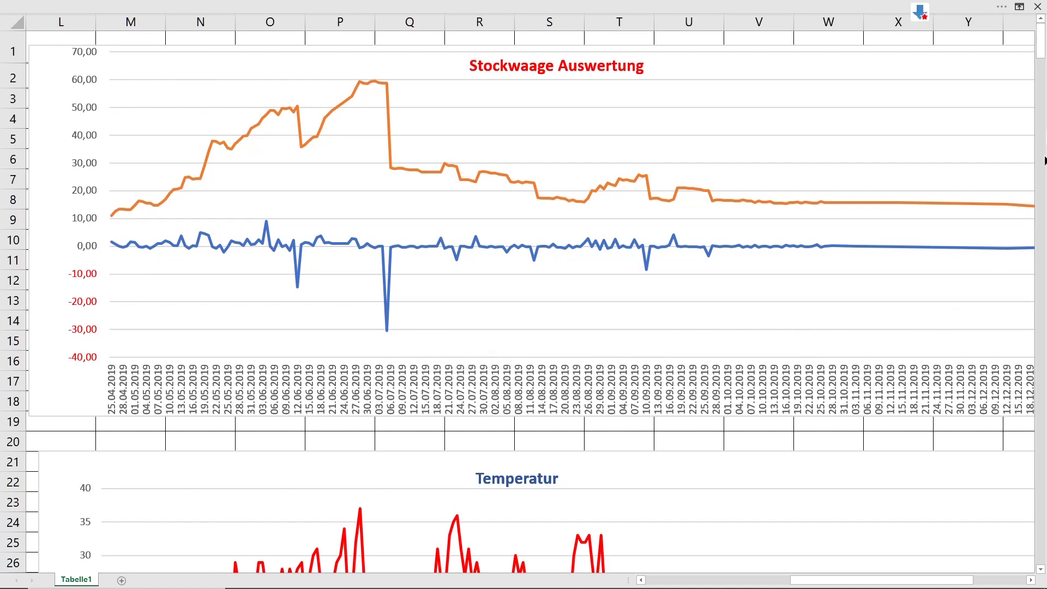
pyautogui.moveTo(1042, 52); pyautogui.dragTo(1042, 68)
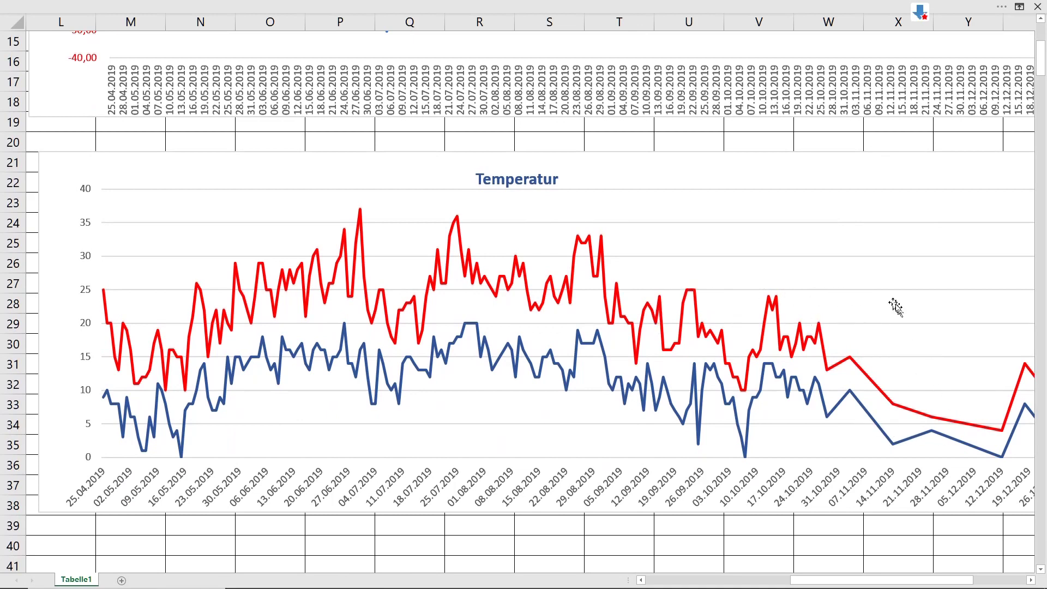
pyautogui.scroll(5, 1041, 54)
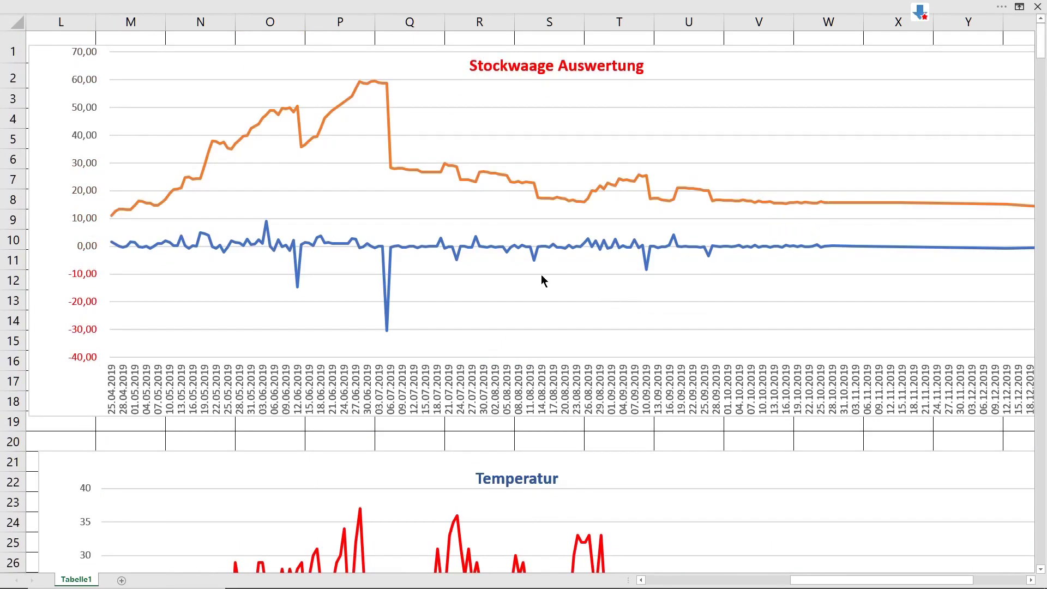
# Select the Zunahme series at its 10.09.2019 drop in the Stockwaage Auswertung chart, and examine the Temperatur chart below it
pyautogui.moveTo(535, 263)
pyautogui.moveTo(647, 275)
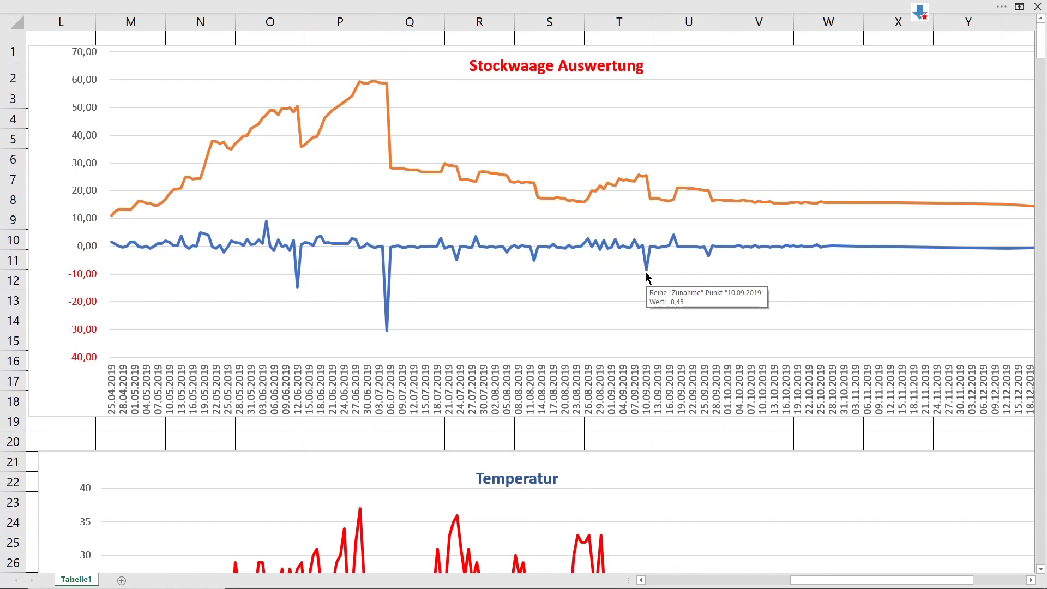
pyautogui.click(645, 272)
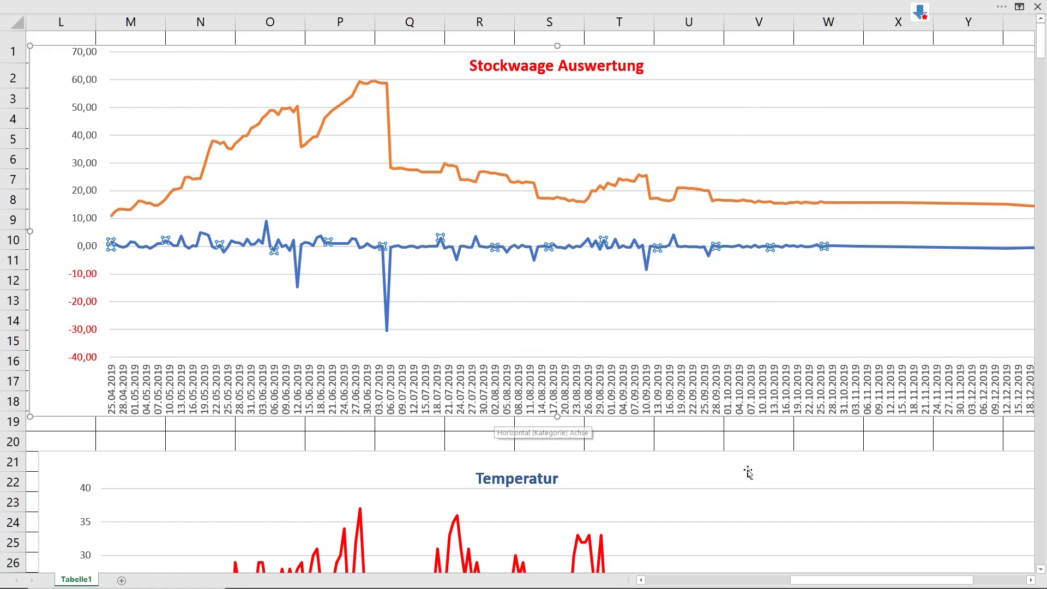
pyautogui.scroll(-3, 749, 471)
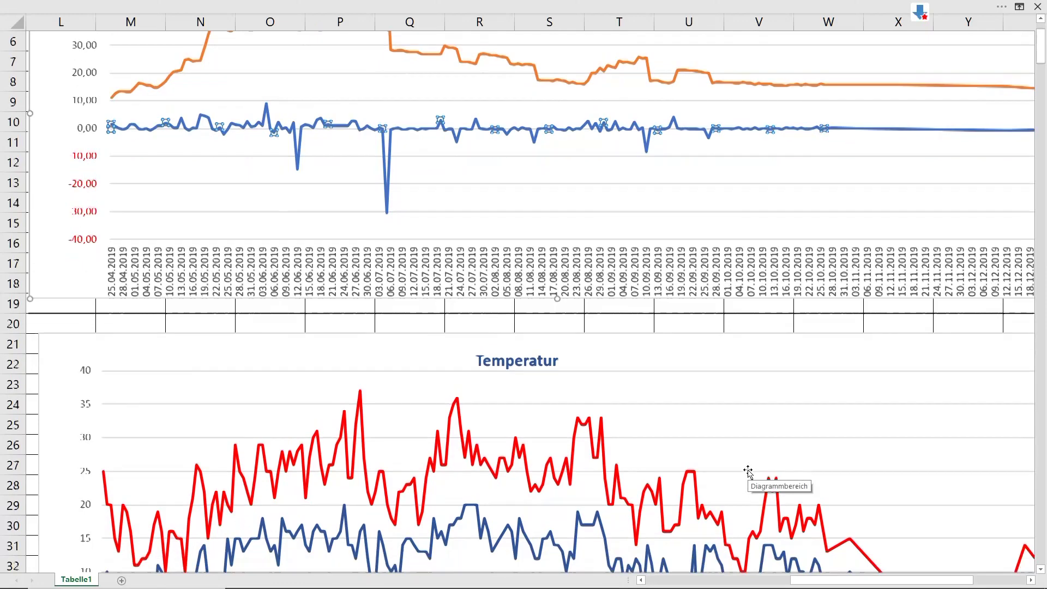
pyautogui.scroll(-5, 748, 470)
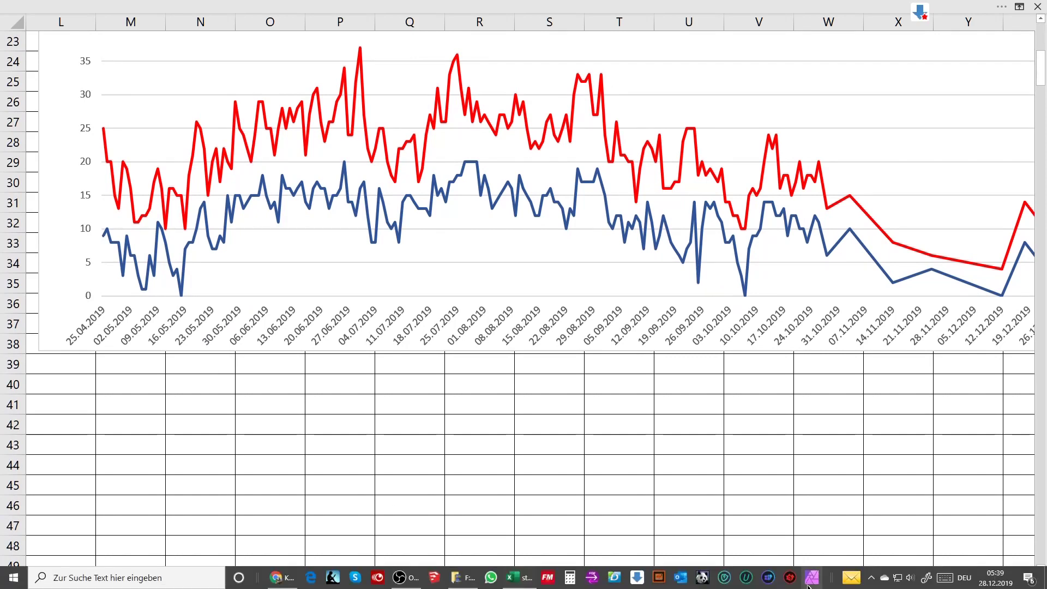
# Go back to the data table, look over the May and June 2019 readings, and finish at its heading rows
pyautogui.moveTo(866, 583); pyautogui.dragTo(715, 582)
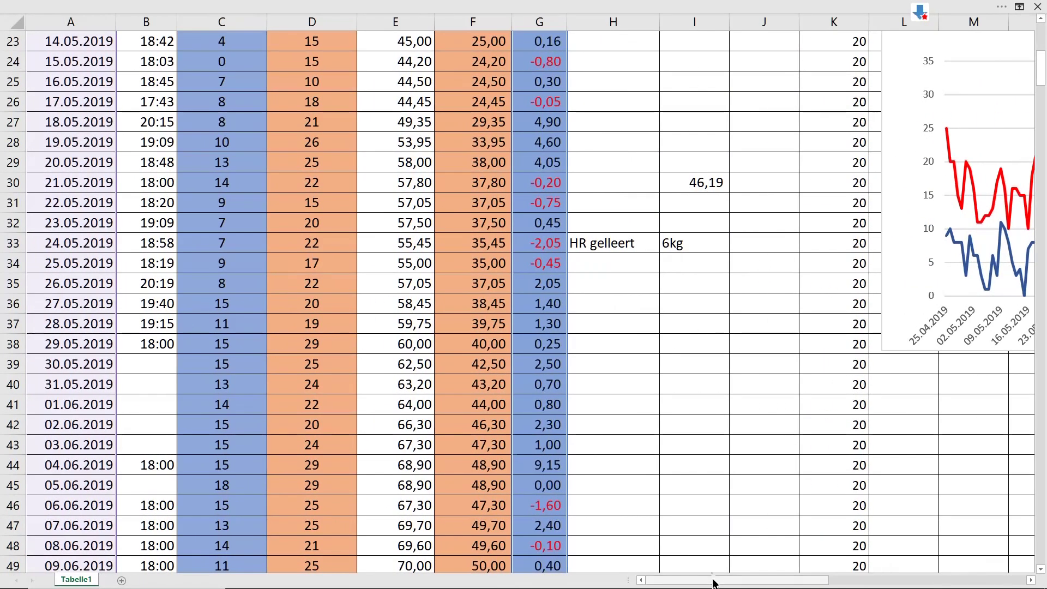
pyautogui.scroll(-1, 172, 252)
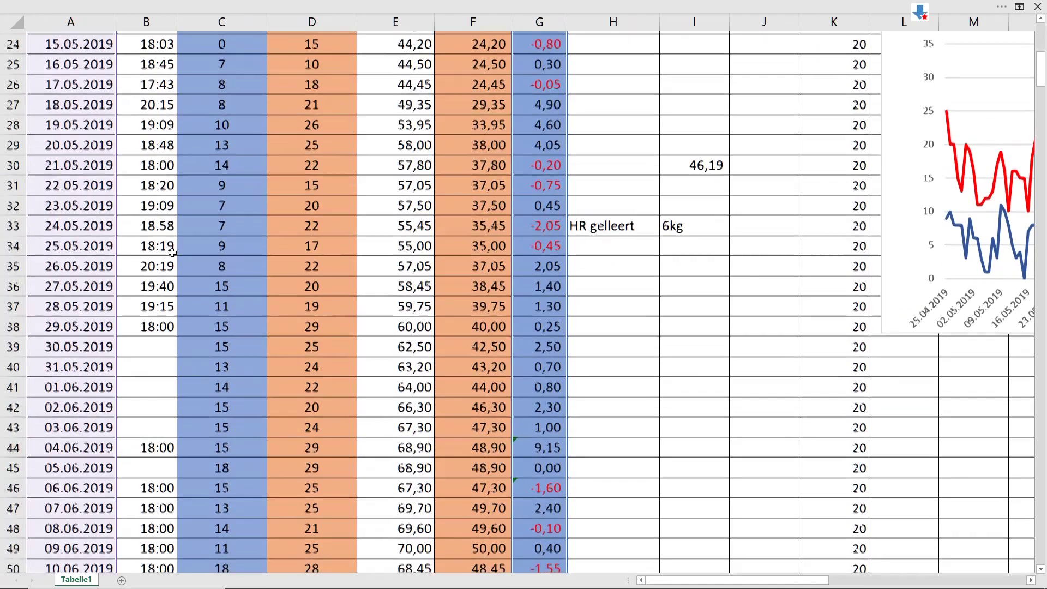
pyautogui.scroll(-1, 173, 253)
pyautogui.scroll(-1, 174, 253)
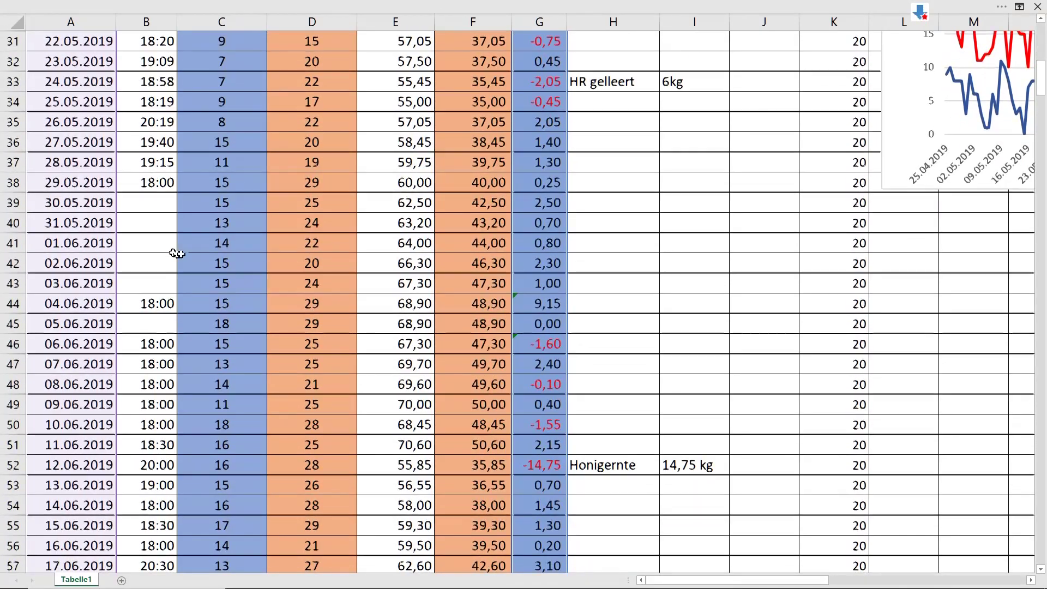
pyautogui.scroll(-1, 177, 254)
pyautogui.scroll(-1, 627, 281)
pyautogui.scroll(-1, 662, 285)
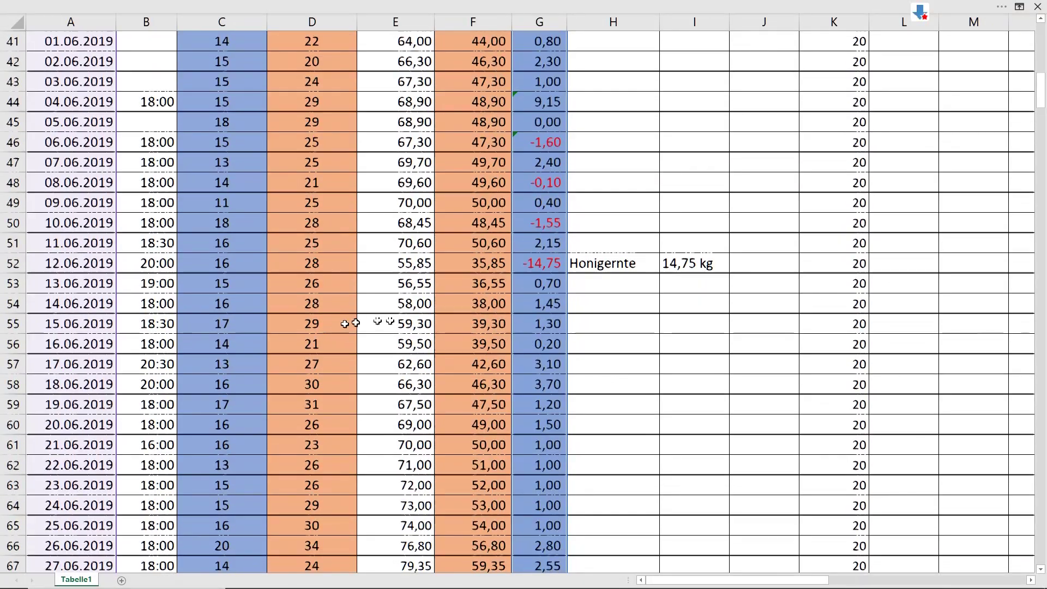
pyautogui.scroll(-1, 613, 323)
pyautogui.scroll(2, 627, 327)
pyautogui.scroll(7, 626, 325)
pyautogui.scroll(5, 626, 325)
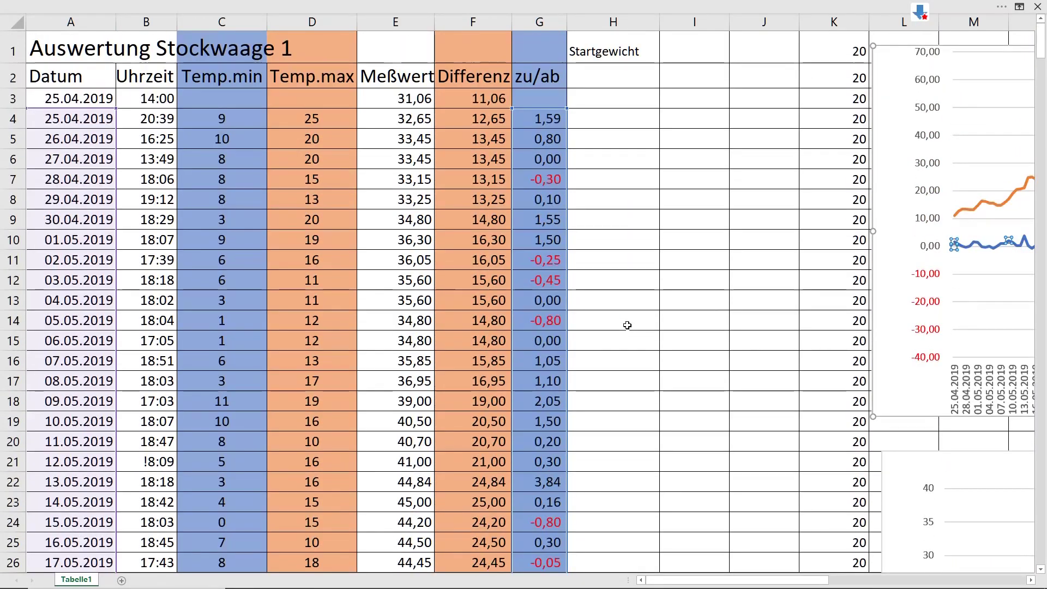